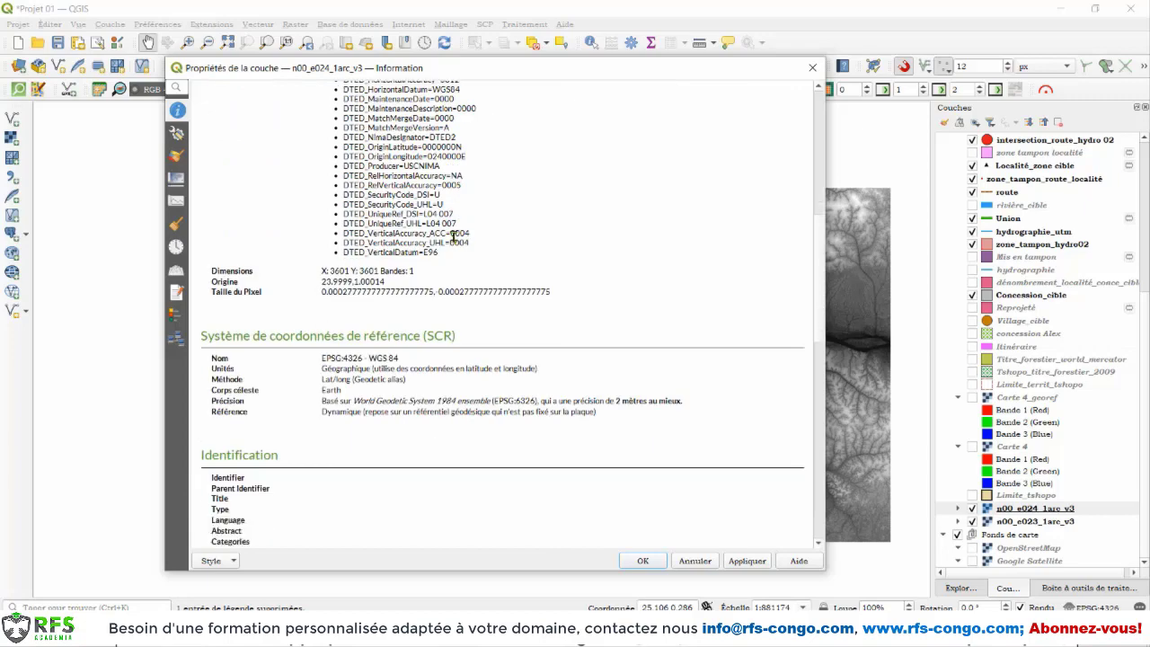
# - Review the n00_e024_1arc_v3 layer's properties, including its coordinate system, band information and symbology minimum and maximum values
pyautogui.scroll(-14, 429, 294)
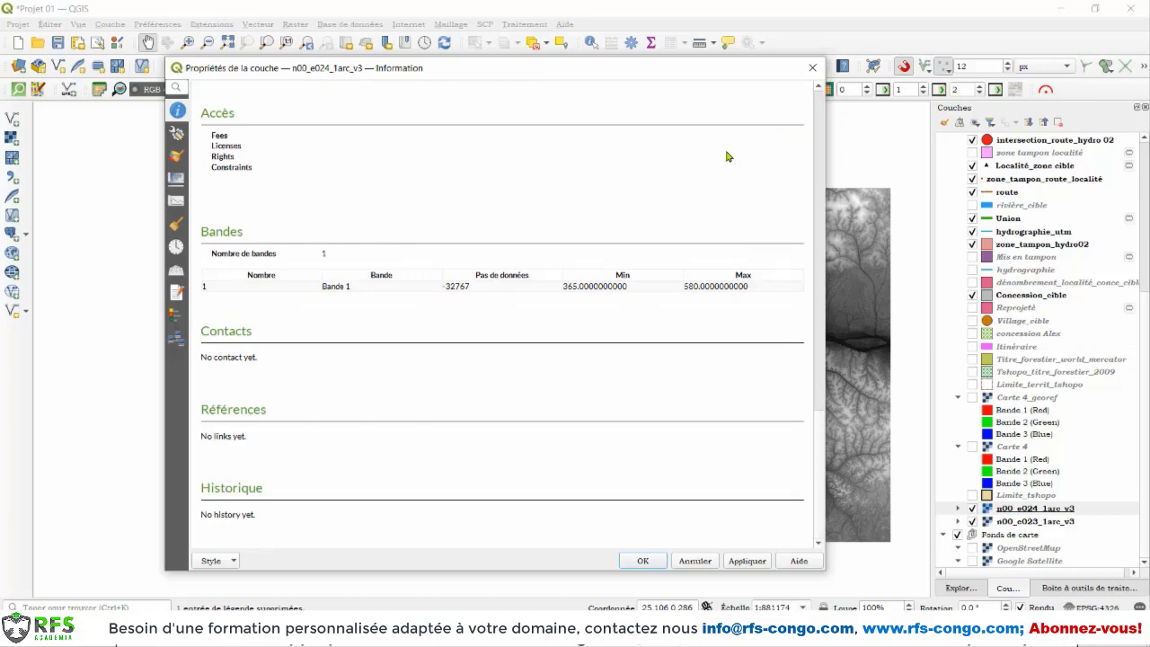
pyautogui.scroll(1, 542, 280)
pyautogui.scroll(8, 542, 280)
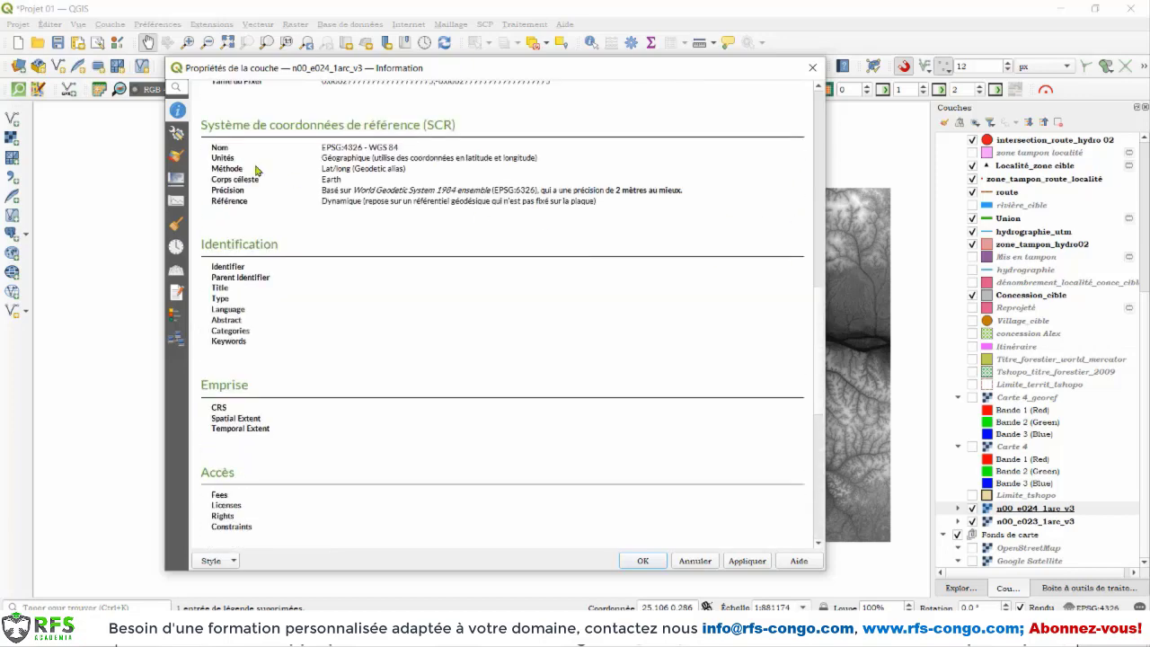
pyautogui.click(178, 158)
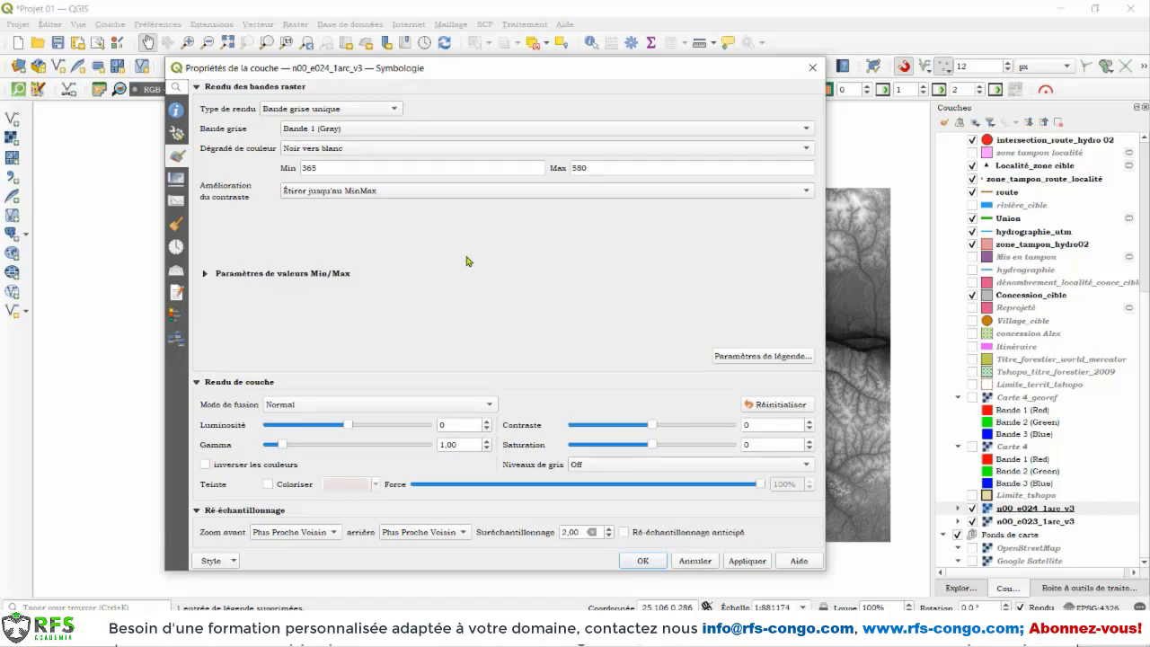
pyautogui.click(321, 169)
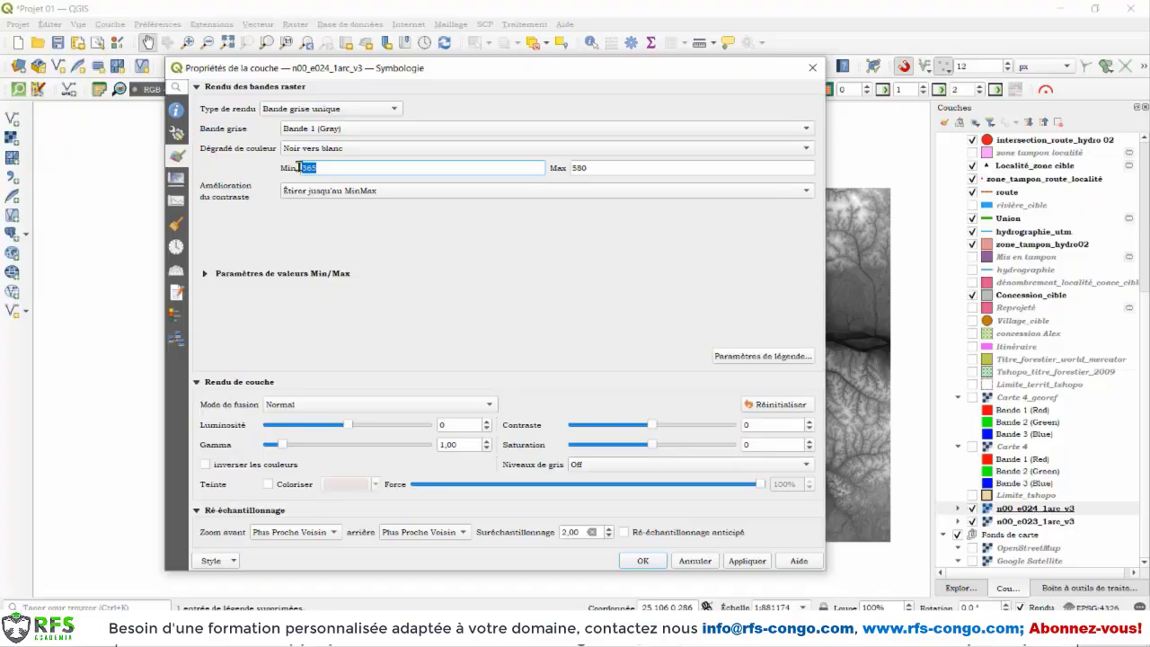
pyautogui.click(813, 67)
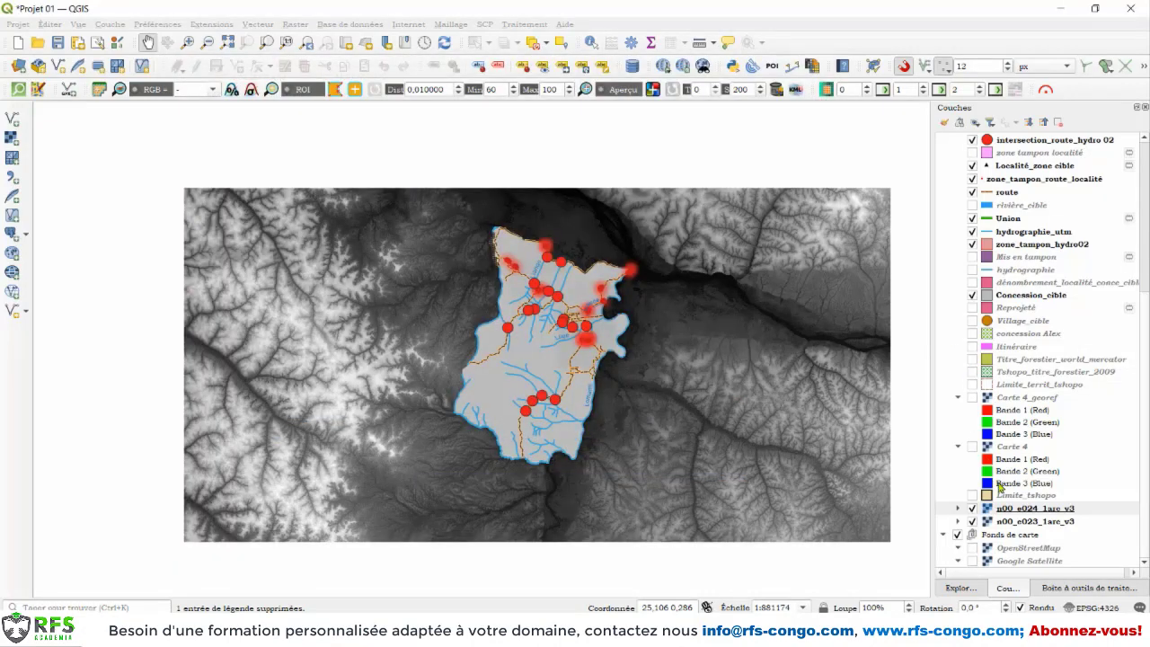
# - Expand the legend of n00_e024_1arc_v3 and toggle the layer's visibility to check which area it covers
pyautogui.click(958, 509)
pyautogui.scroll(-2, 988, 508)
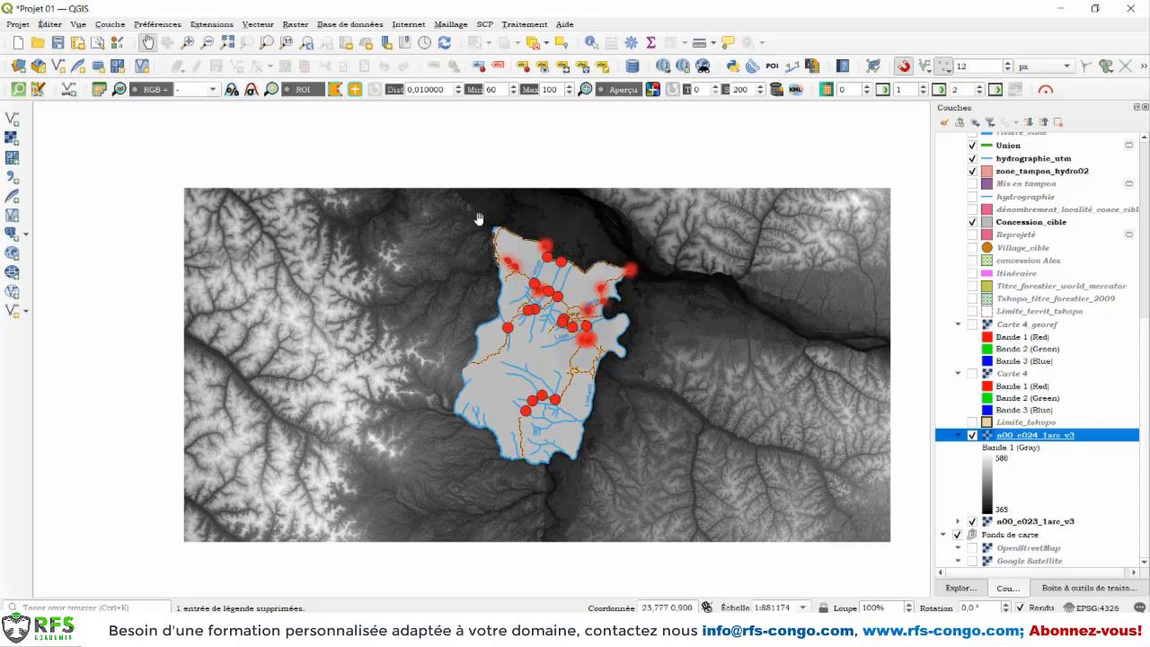
pyautogui.click(971, 436)
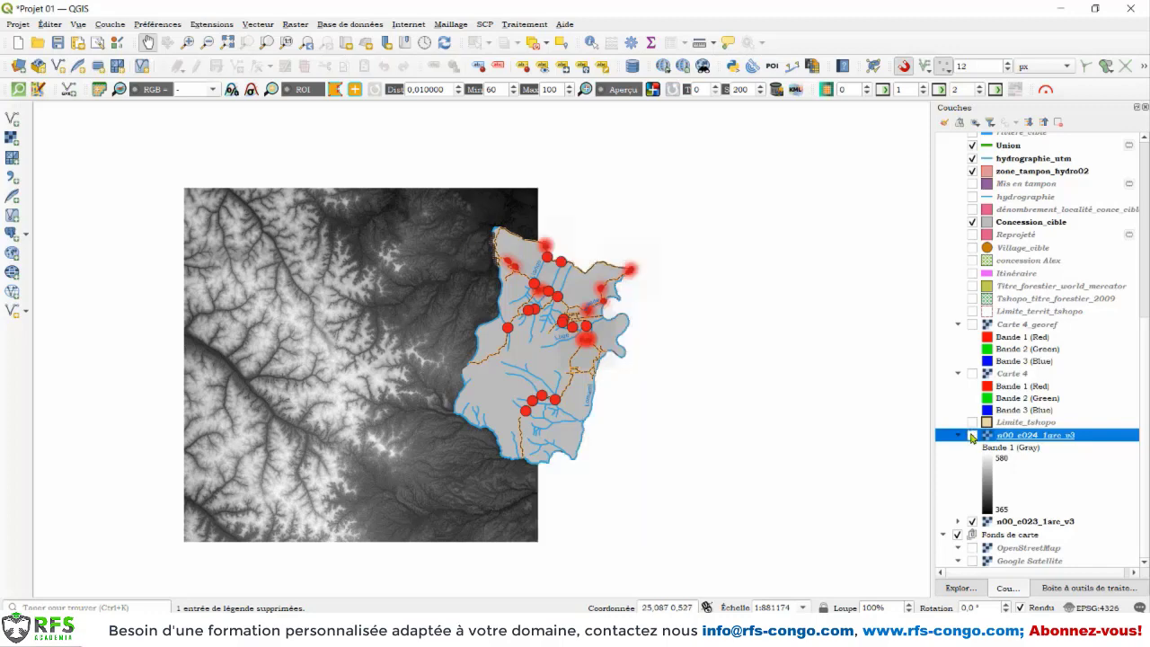
pyautogui.click(972, 436)
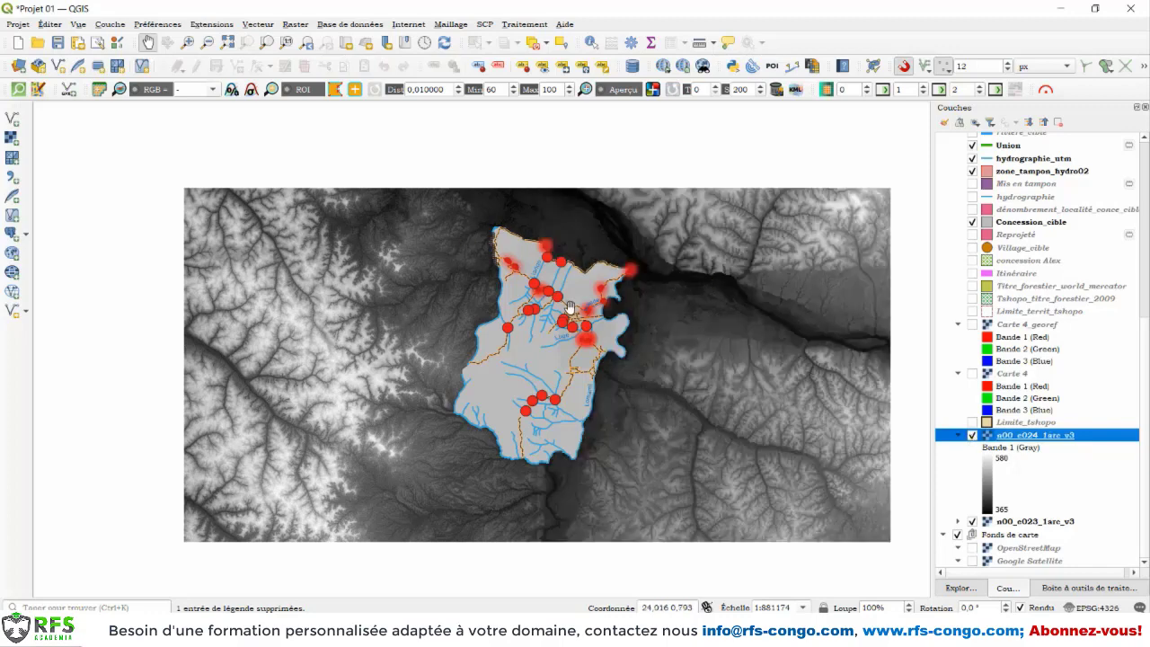
# - Set up a raster merge (Fusion) with n00_e023_1arc_v3 and n00_e024_1arc_v3 as input layers and Int16 as output data type
pyautogui.click(293, 24)
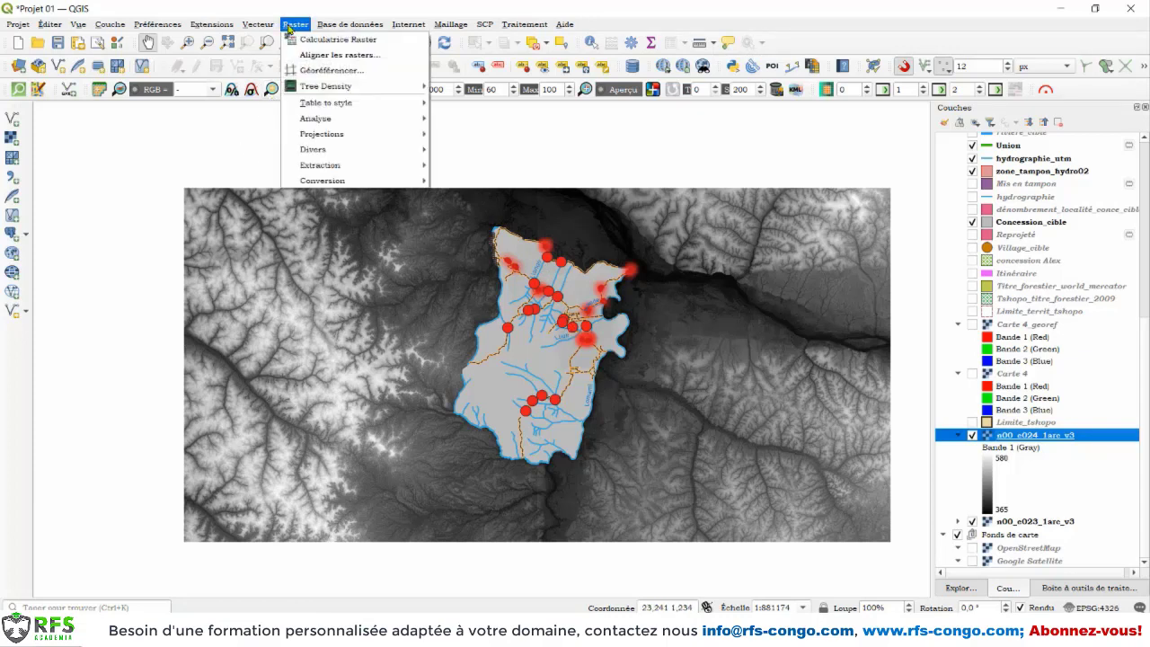
pyautogui.moveTo(329, 152)
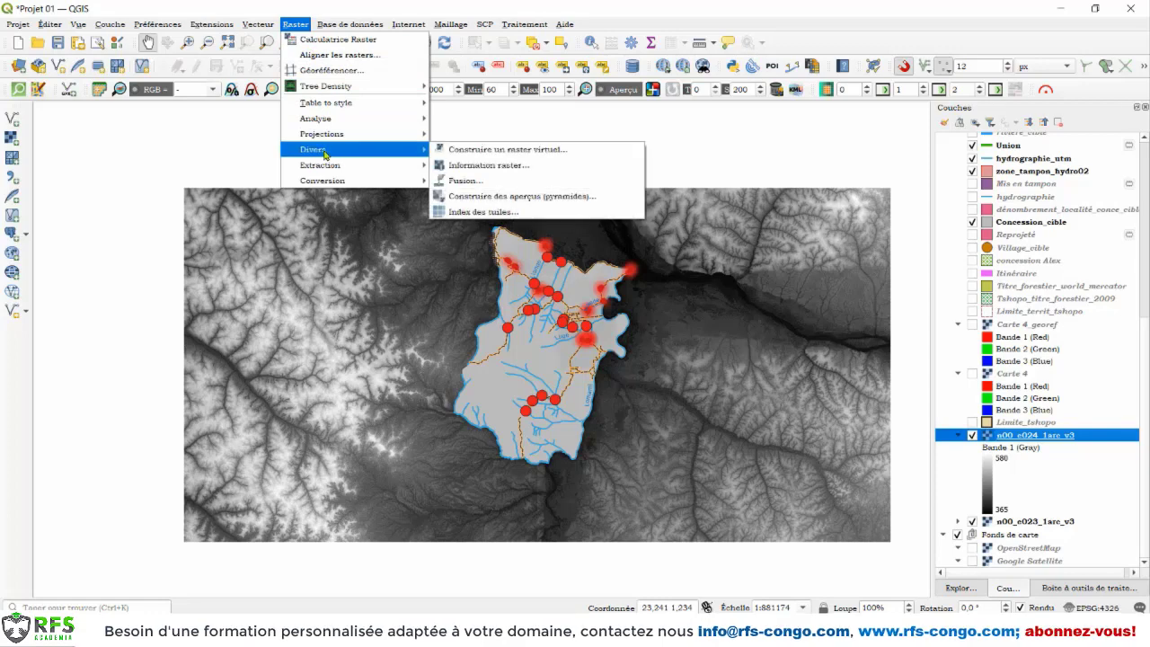
pyautogui.click(484, 183)
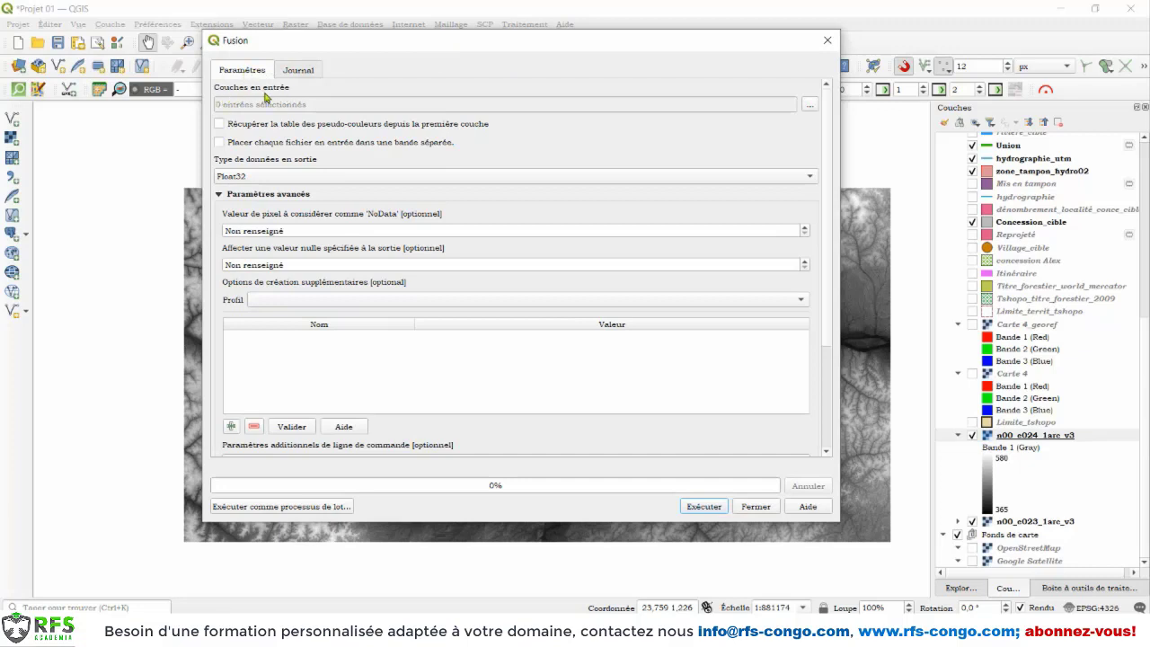
pyautogui.click(810, 105)
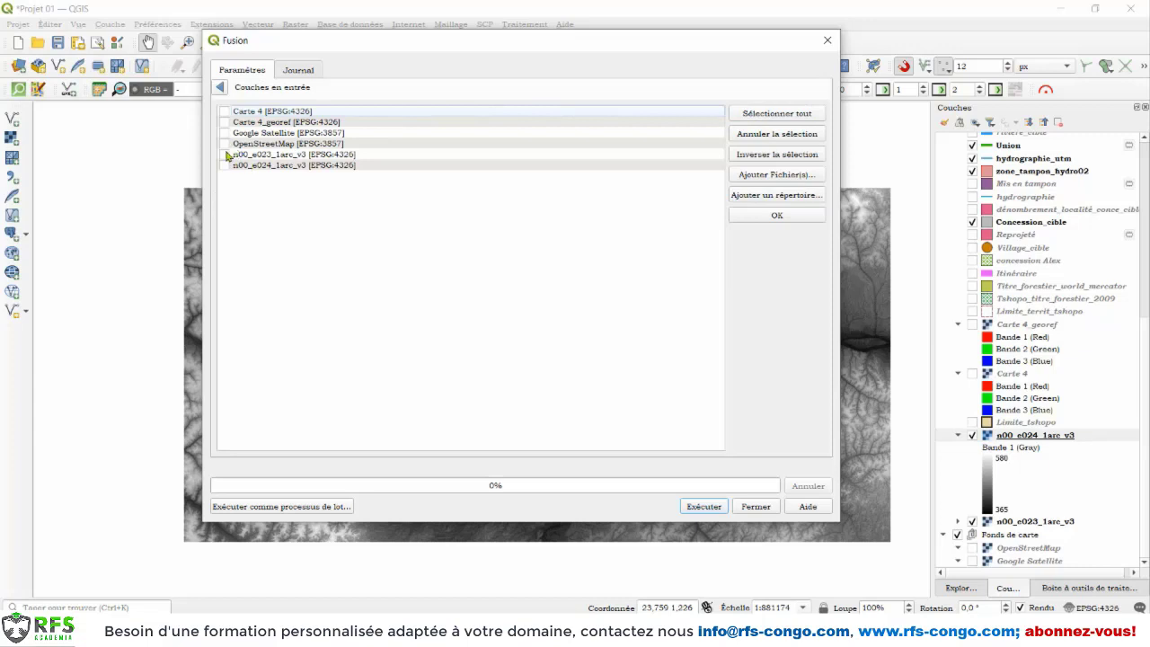
pyautogui.click(224, 154)
pyautogui.click(219, 88)
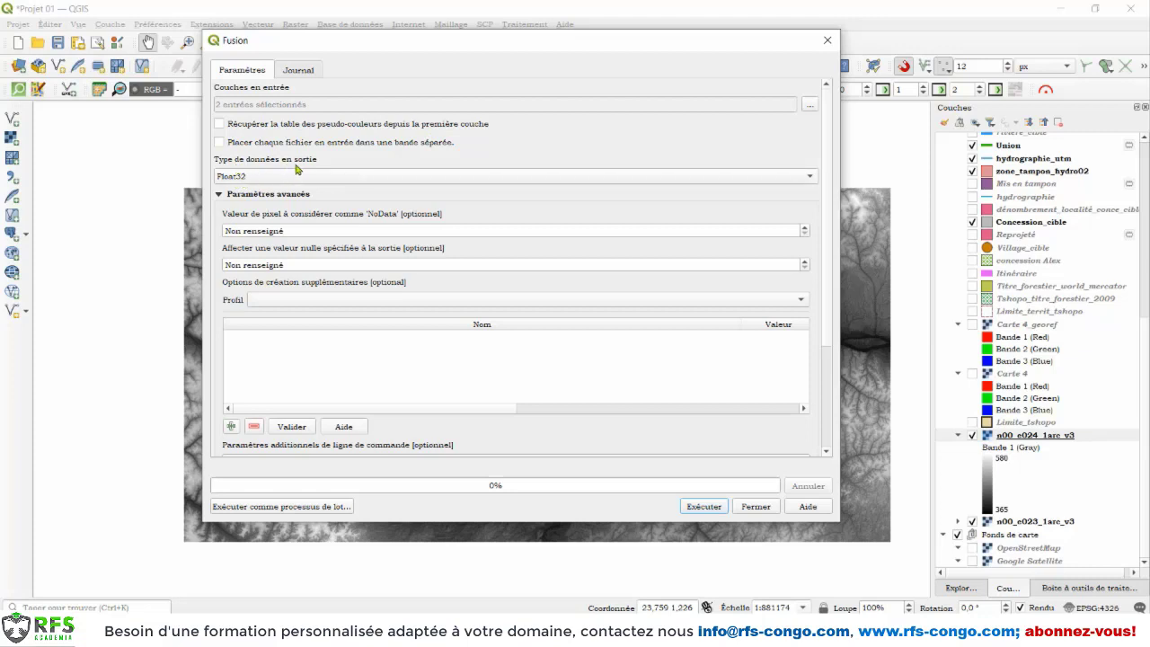
pyautogui.click(345, 179)
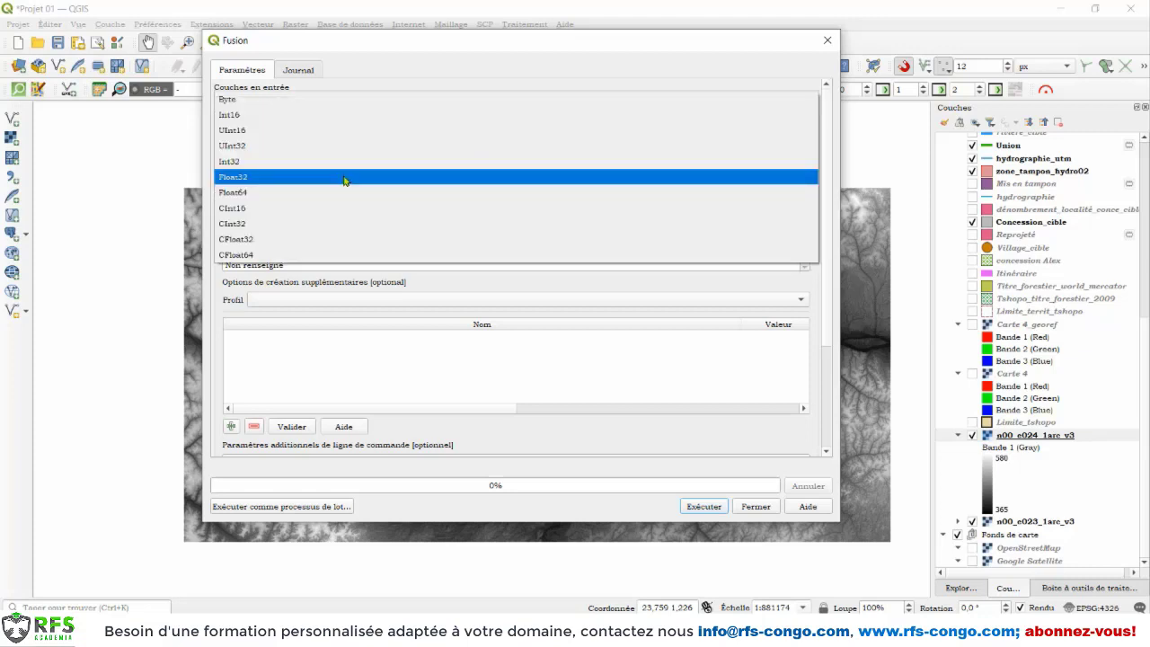
pyautogui.click(243, 120)
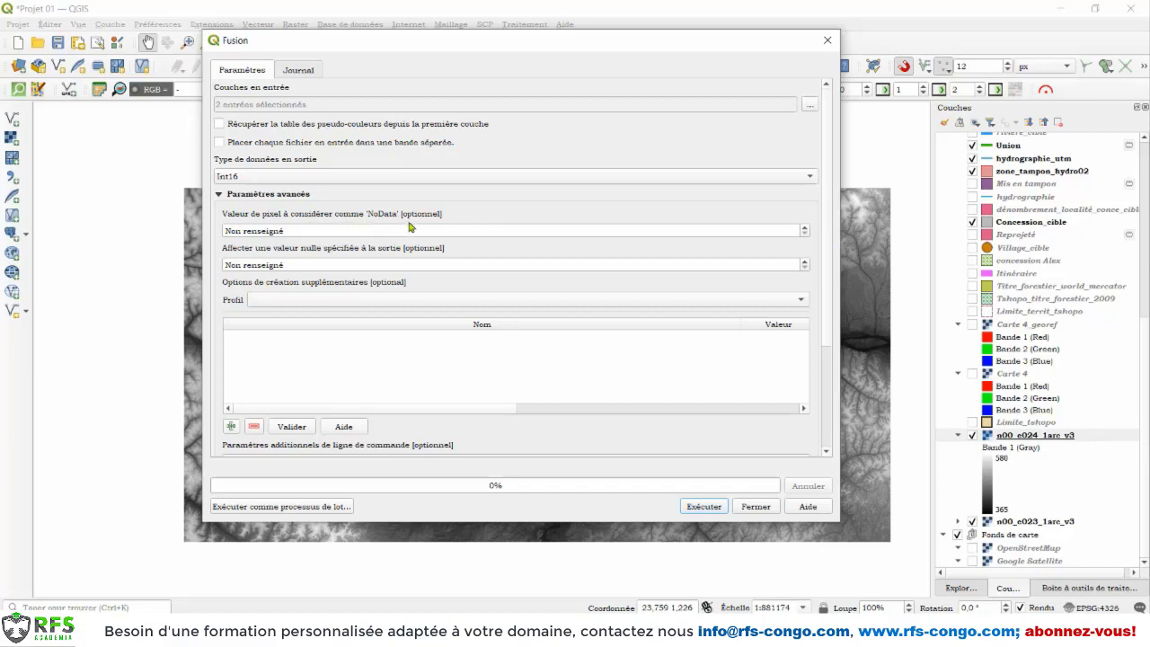
# - Set the merged output to MNT.tif in Initiation aux SIG appliqué à la foresterie/Geodonnées/Rasters on the desktop and run the merge
pyautogui.scroll(-5, 829, 241)
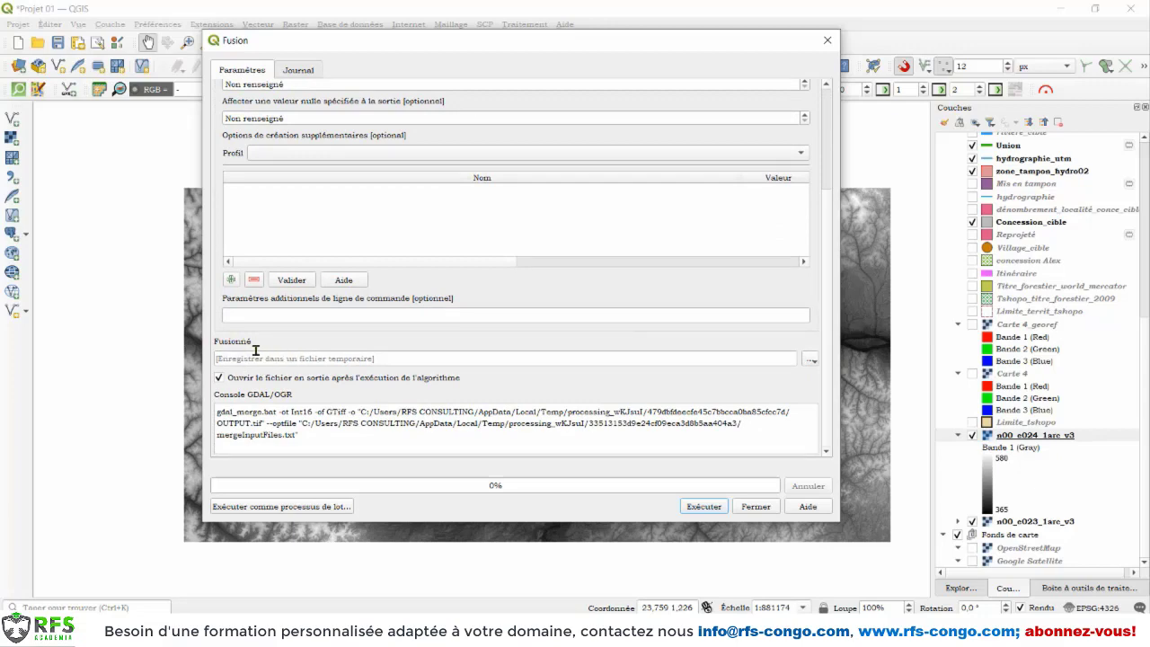
pyautogui.click(811, 358)
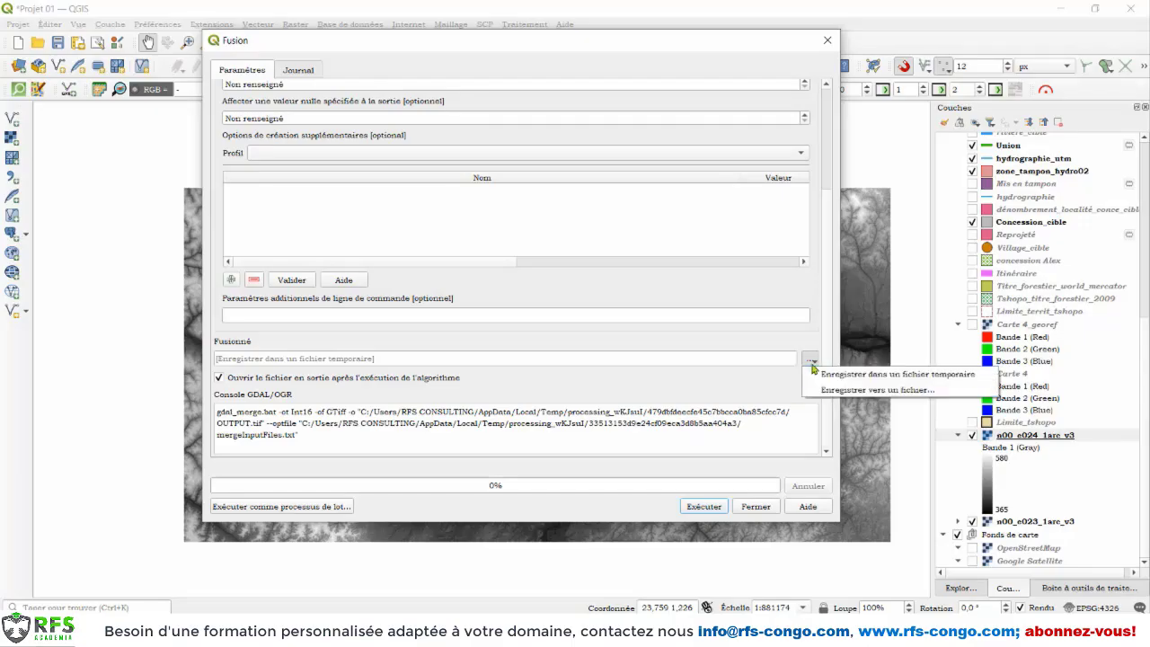
pyautogui.click(850, 392)
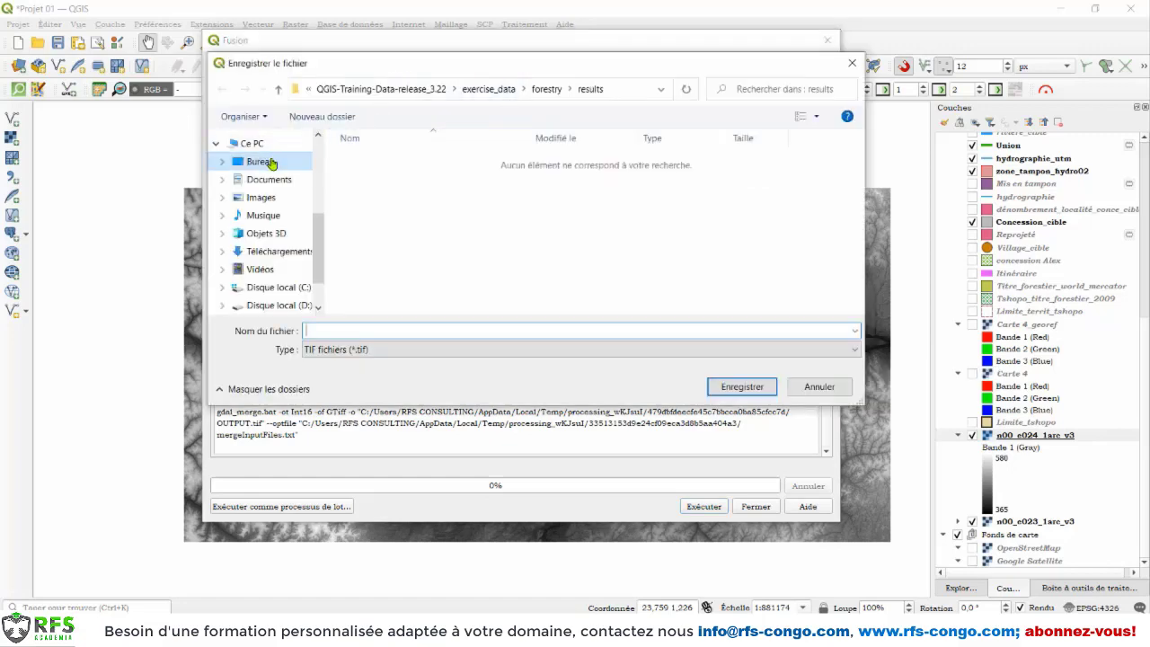
pyautogui.click(271, 163)
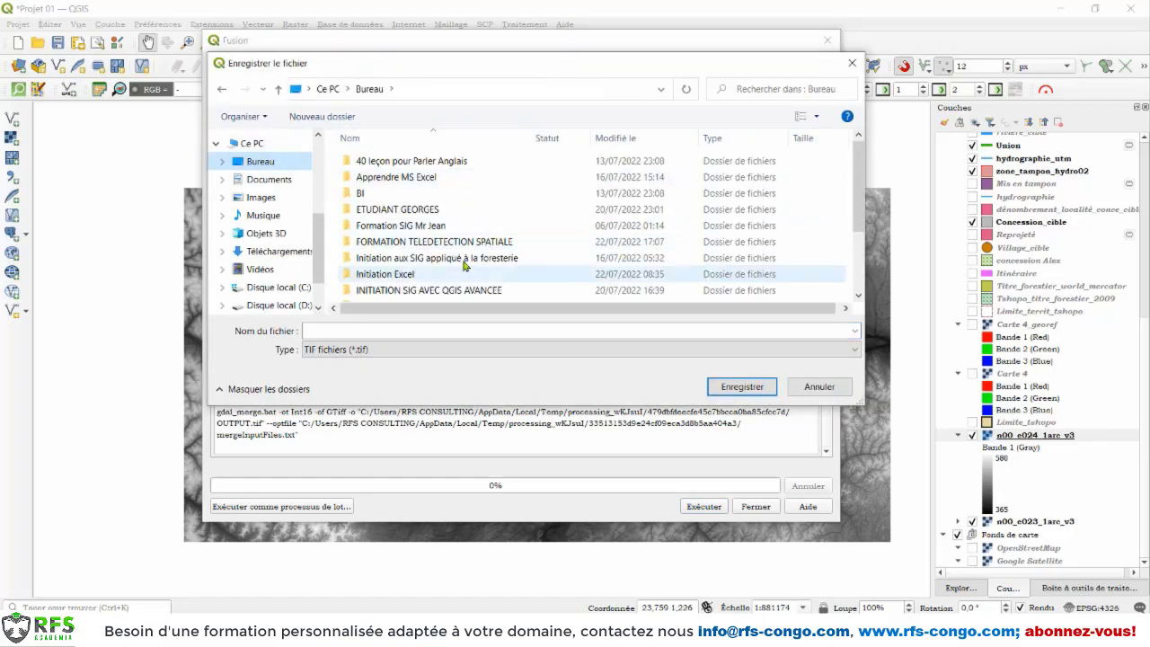
pyautogui.click(465, 262)
pyautogui.doubleClick(465, 259)
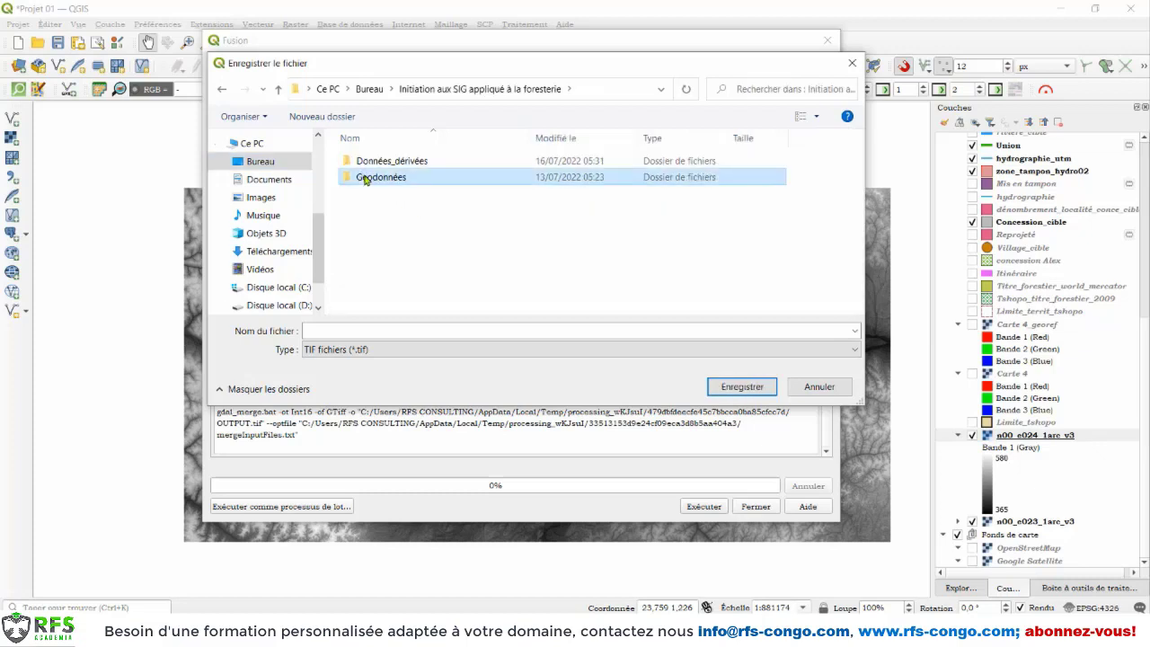
pyautogui.doubleClick(364, 178)
pyautogui.doubleClick(369, 194)
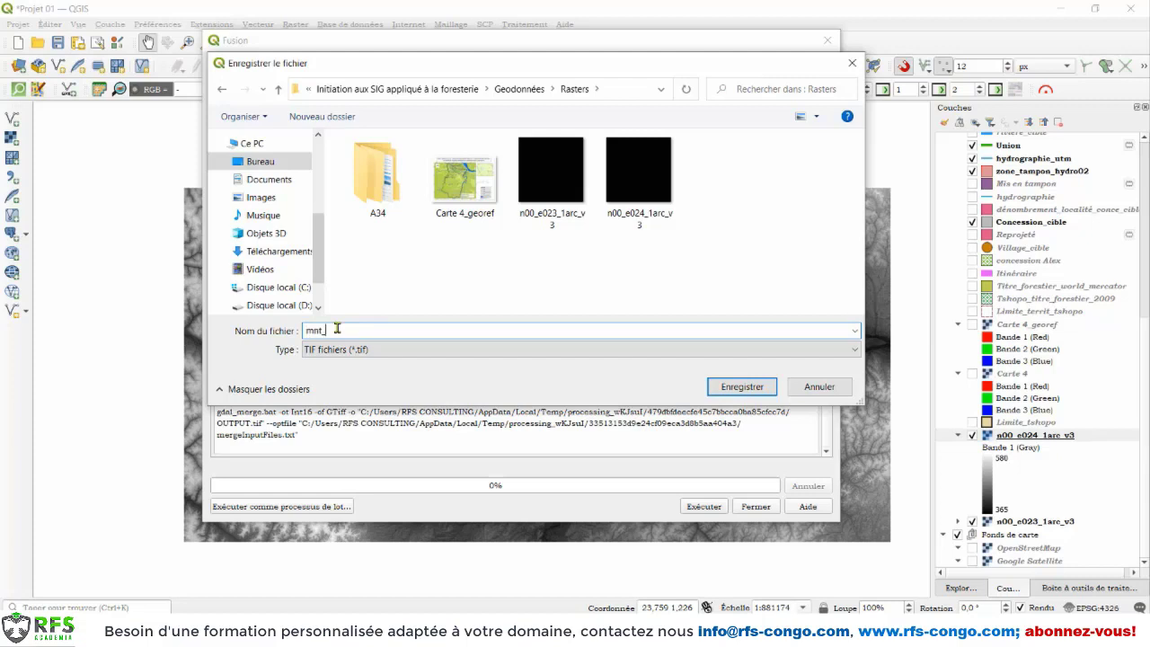
pyautogui.press('BackSpace')
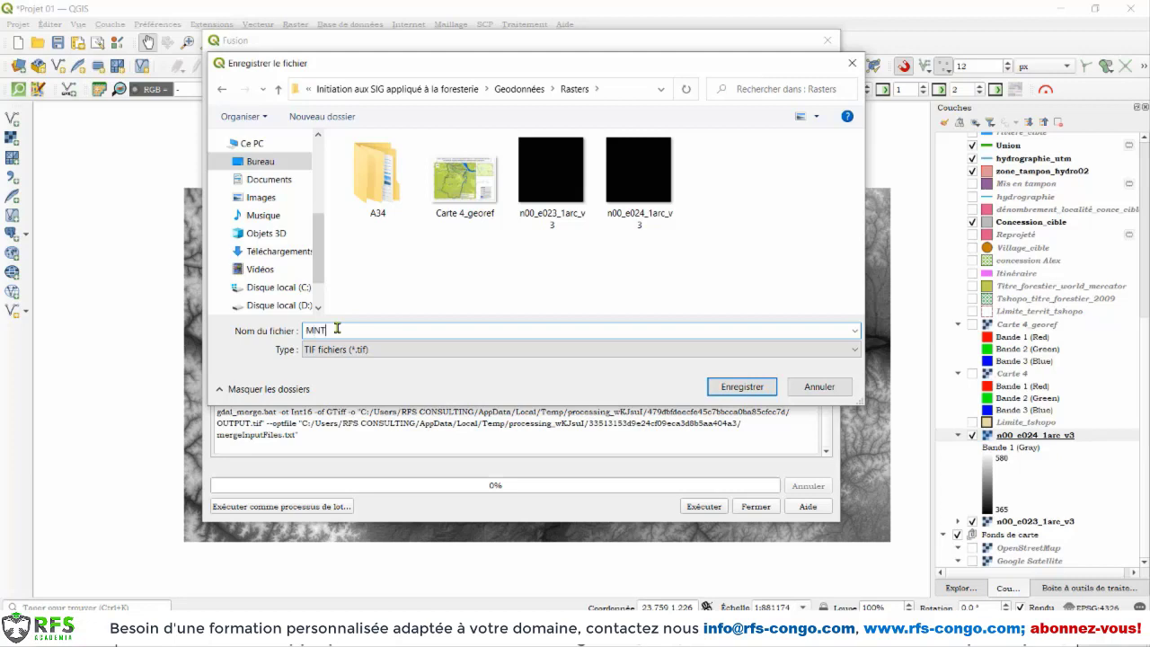
pyautogui.click(759, 388)
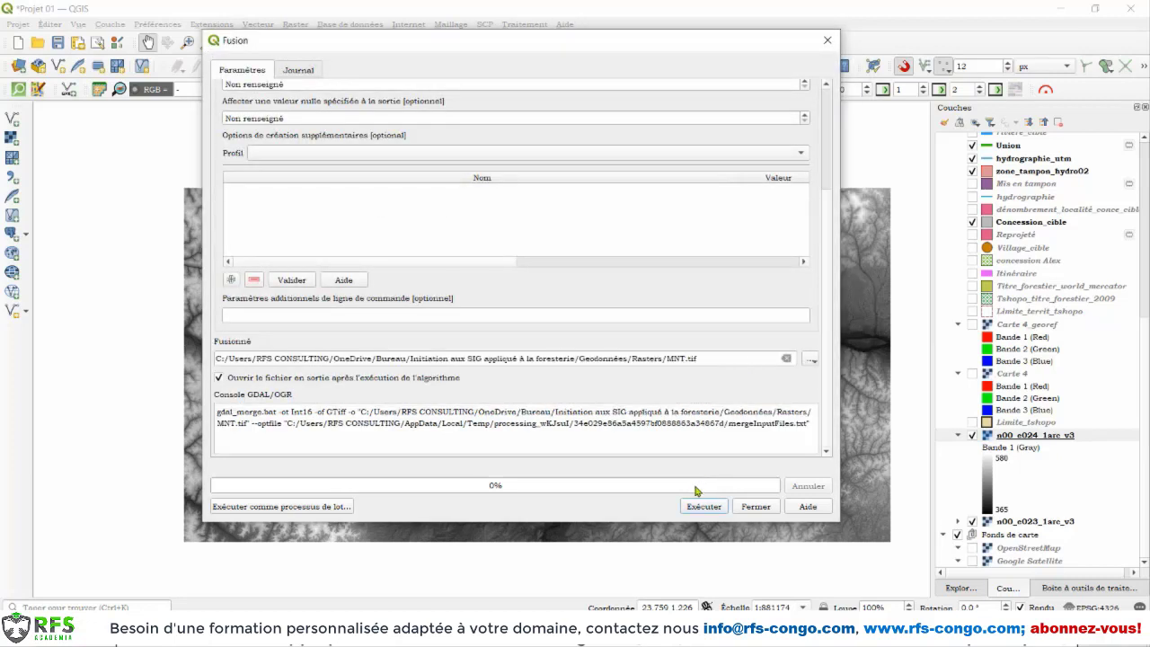
pyautogui.click(700, 507)
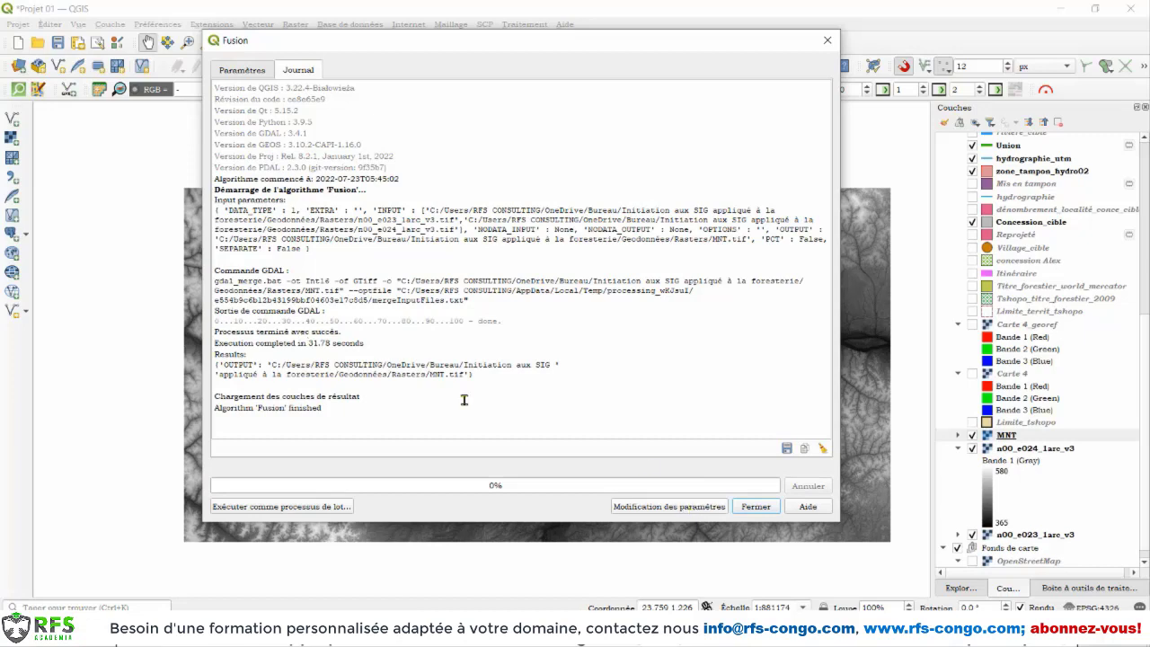
pyautogui.click(756, 507)
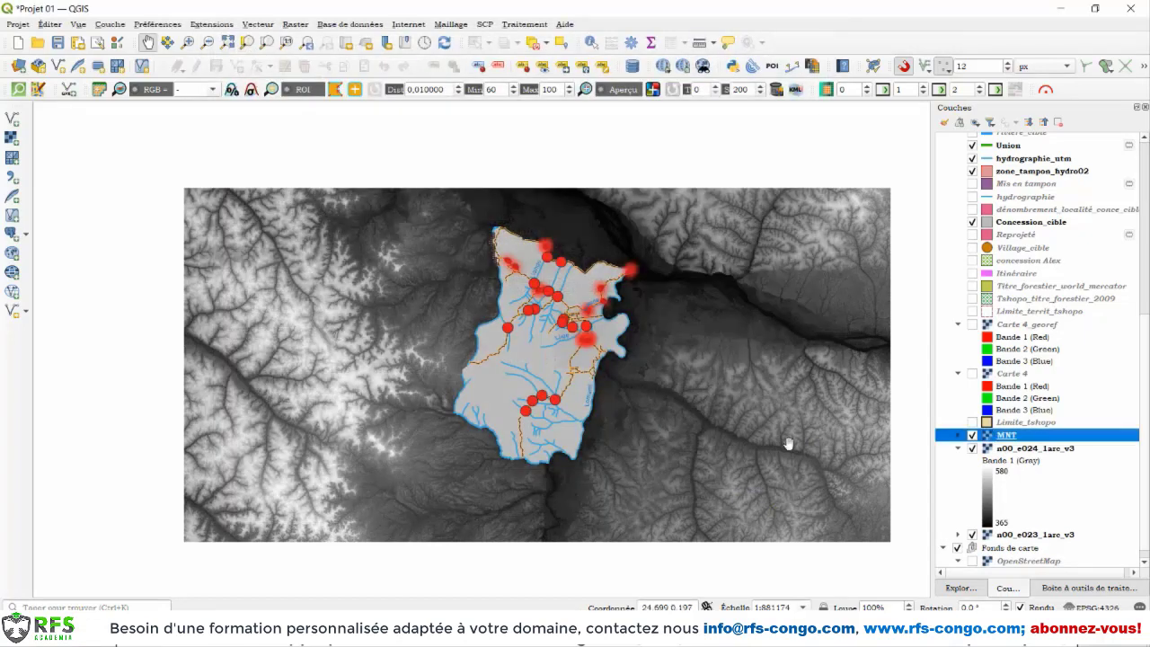
# - Check the MNT layer's legend values and hide n00_e024_1arc_v3 and n00_e023_1arc_v3 to view the merged raster on its own
pyautogui.scroll(-1, 992, 467)
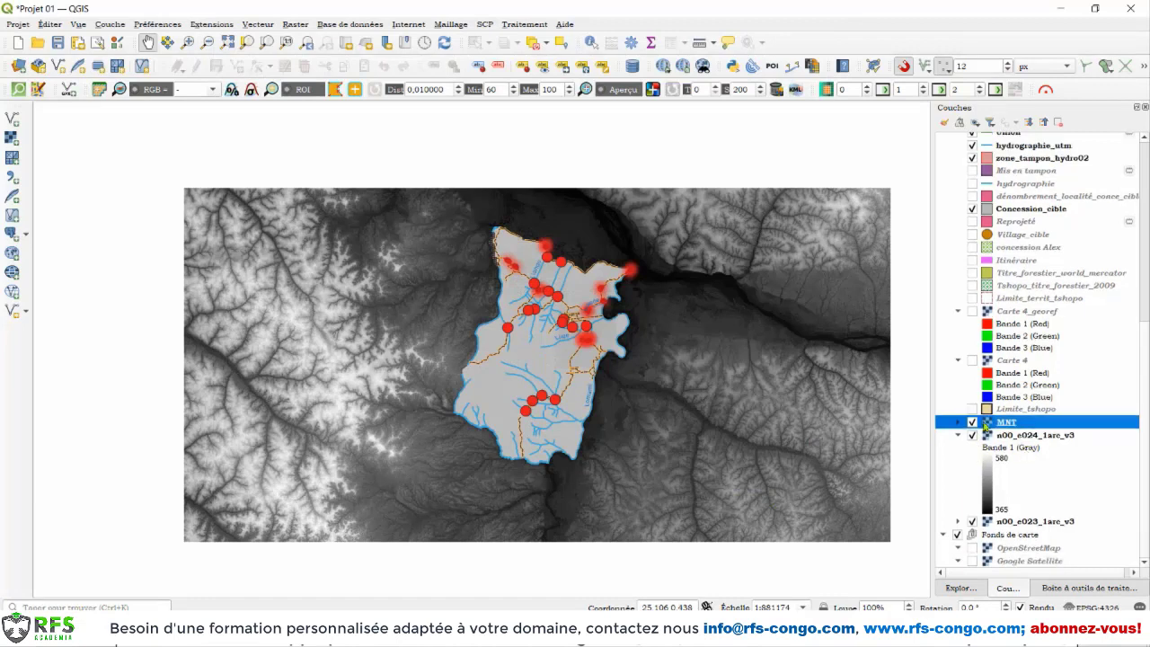
pyautogui.click(958, 423)
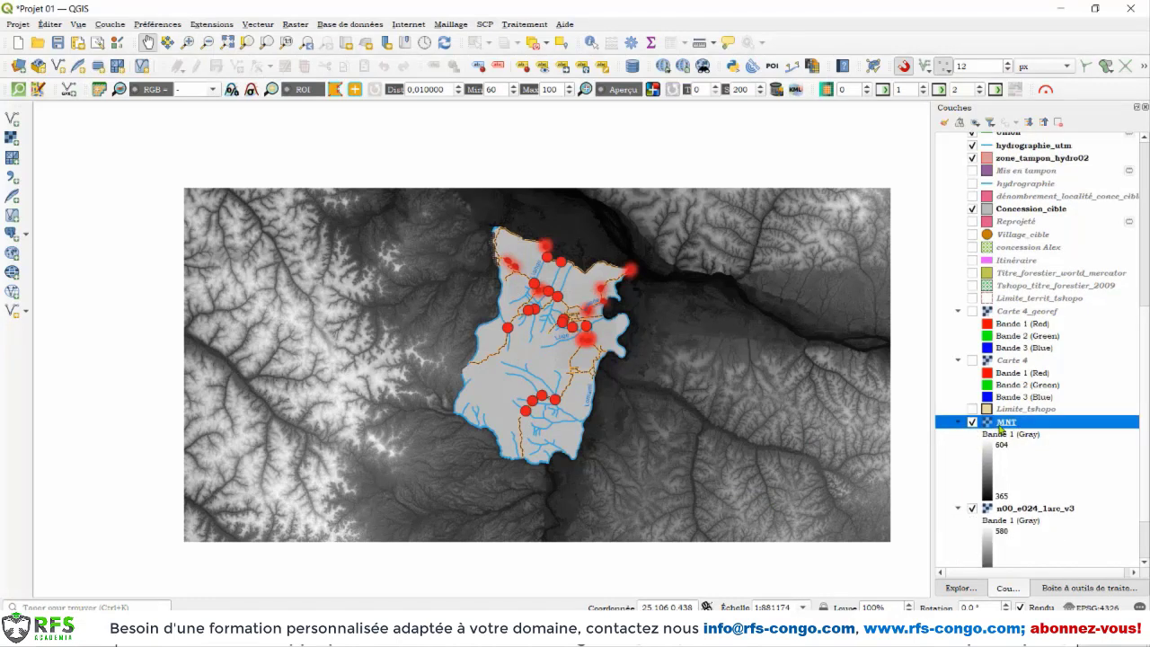
pyautogui.click(958, 422)
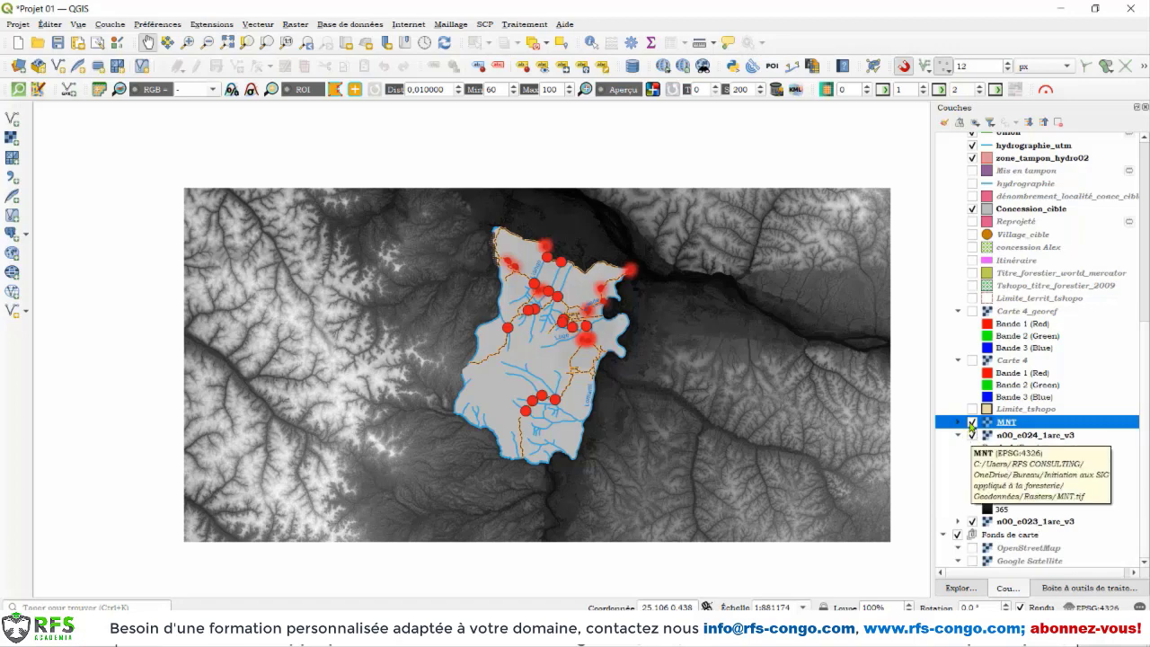
pyautogui.click(972, 438)
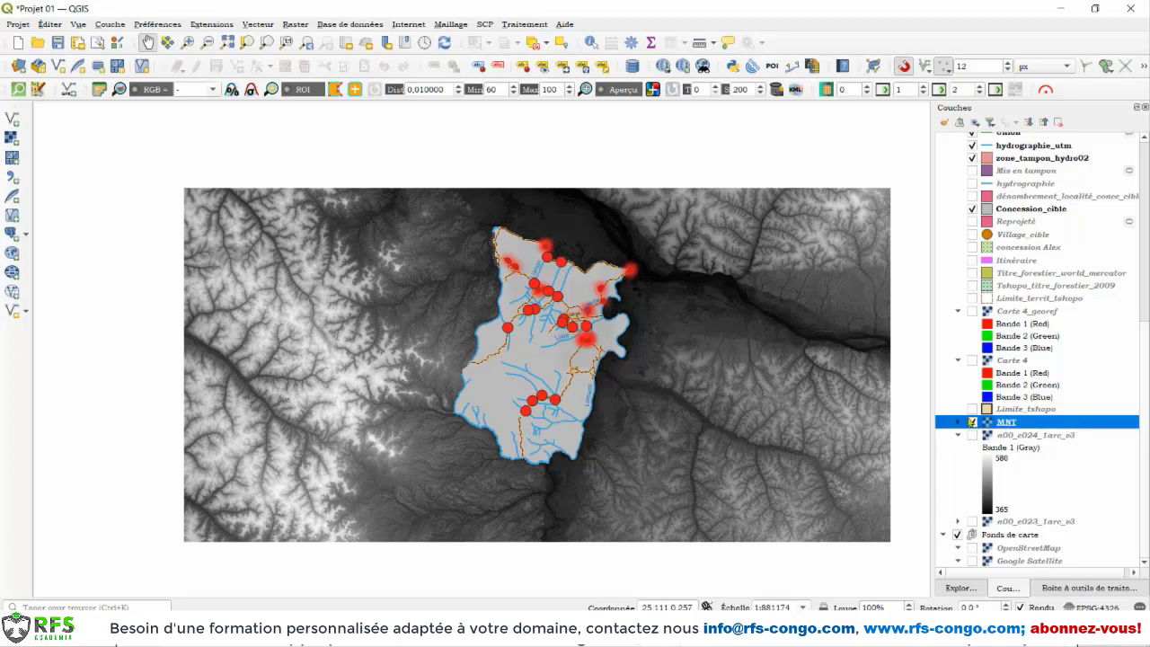
pyautogui.click(972, 422)
pyautogui.scroll(2, 552, 236)
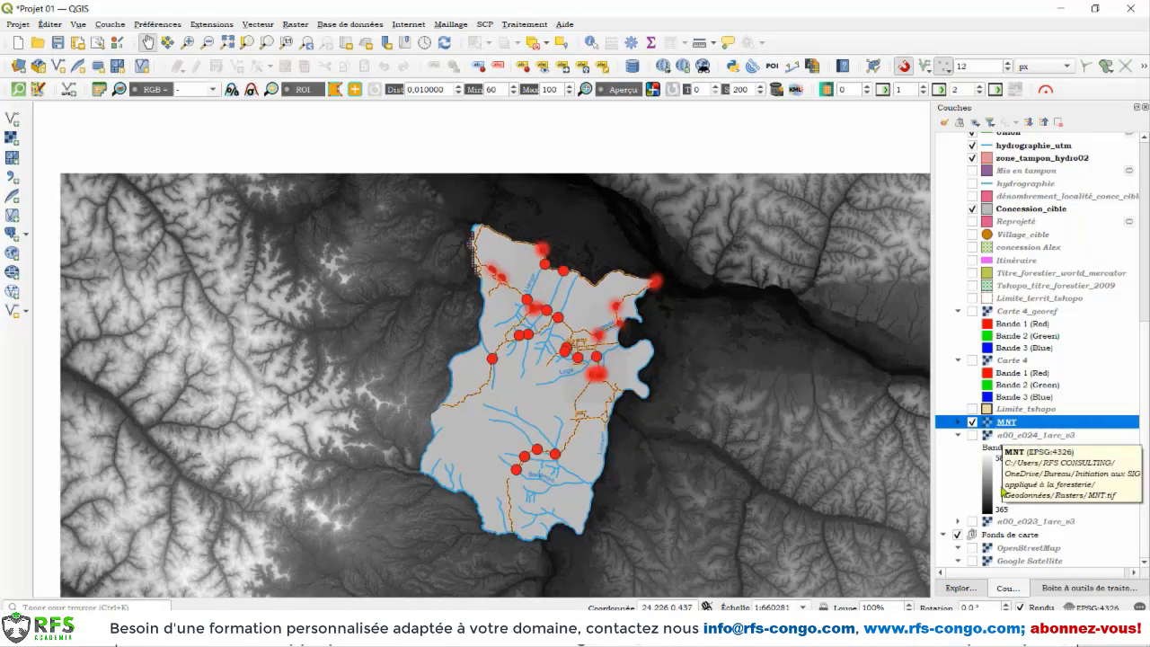
# - Remove the n00_e024_1arc_v3 and n00_e023_1arc_v3 layers from the project
pyautogui.click(1006, 438)
pyautogui.click(1007, 523)
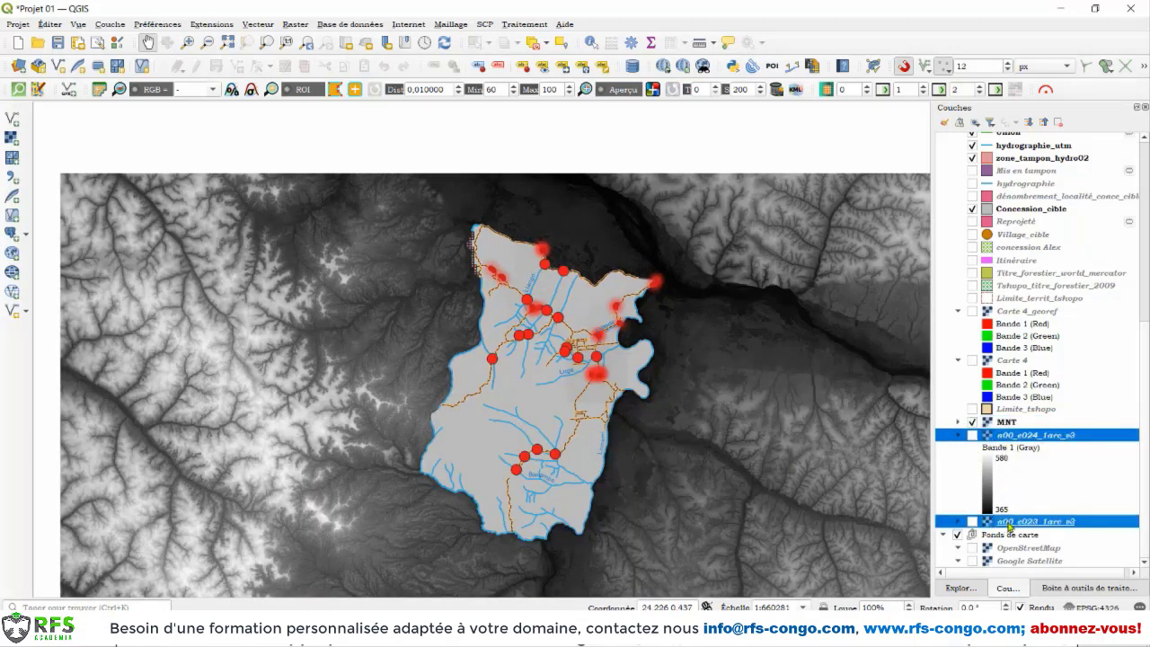
pyautogui.rightClick(1007, 523)
pyautogui.click(977, 325)
pyautogui.click(587, 332)
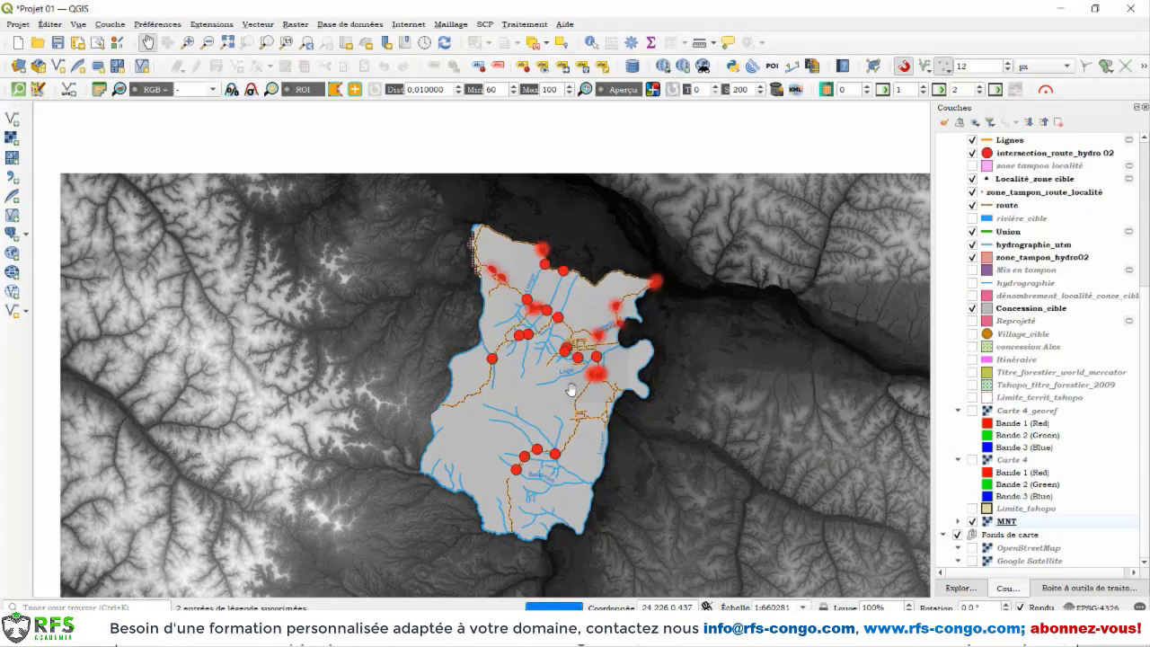
pyautogui.moveTo(539, 390); pyautogui.dragTo(544, 330)
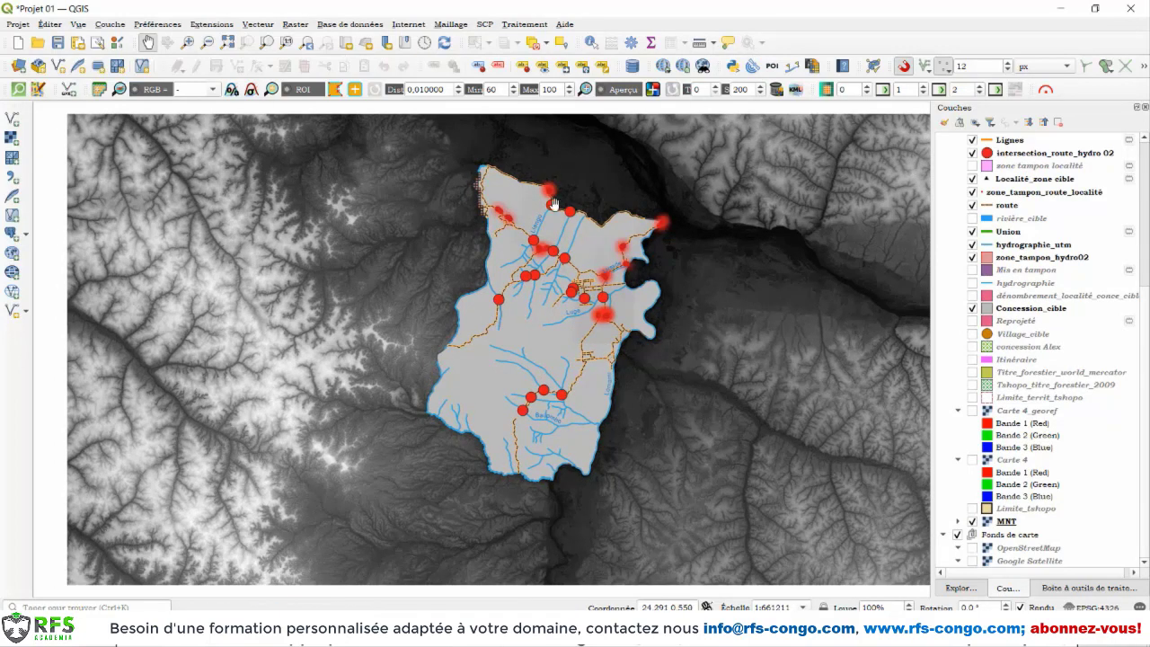
pyautogui.scroll(-1, 710, 220)
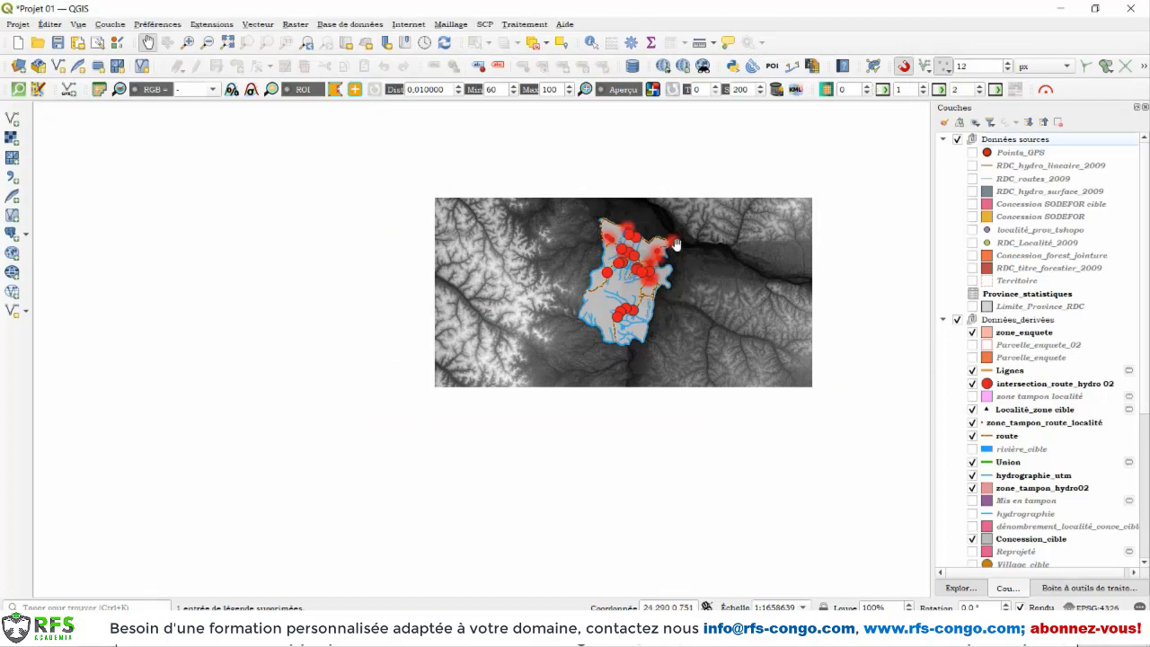
pyautogui.scroll(1, 675, 243)
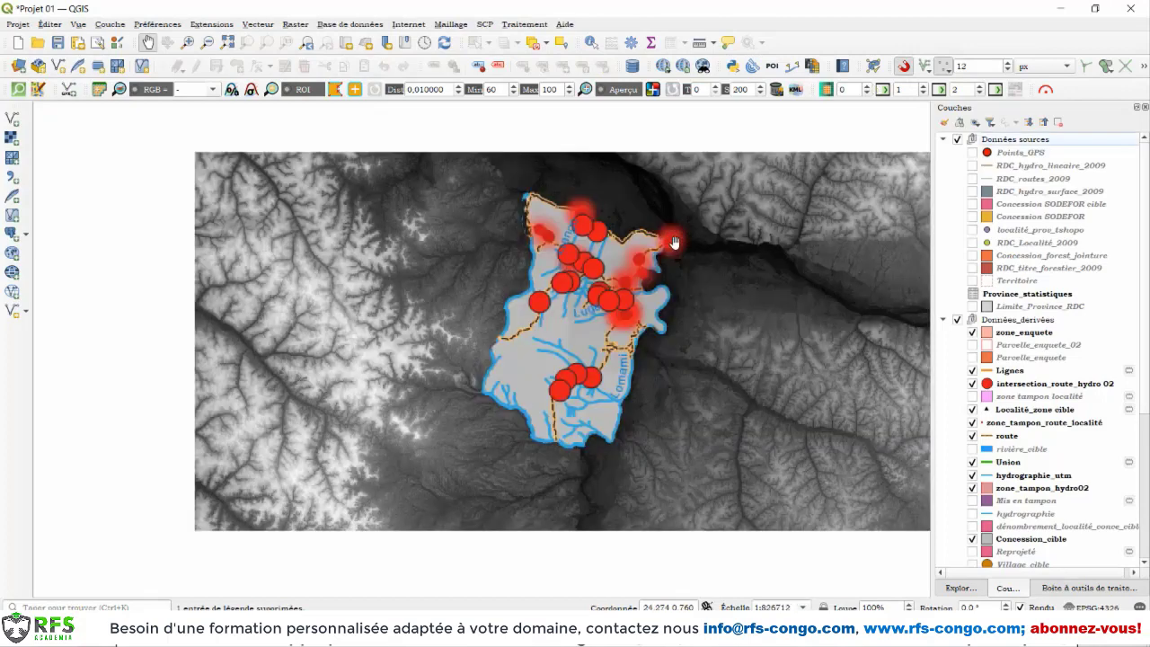
# - Start clipping a raster by extent (Découper un raster selon une emprise) with MNT as the source layer
pyautogui.scroll(-1, 675, 243)
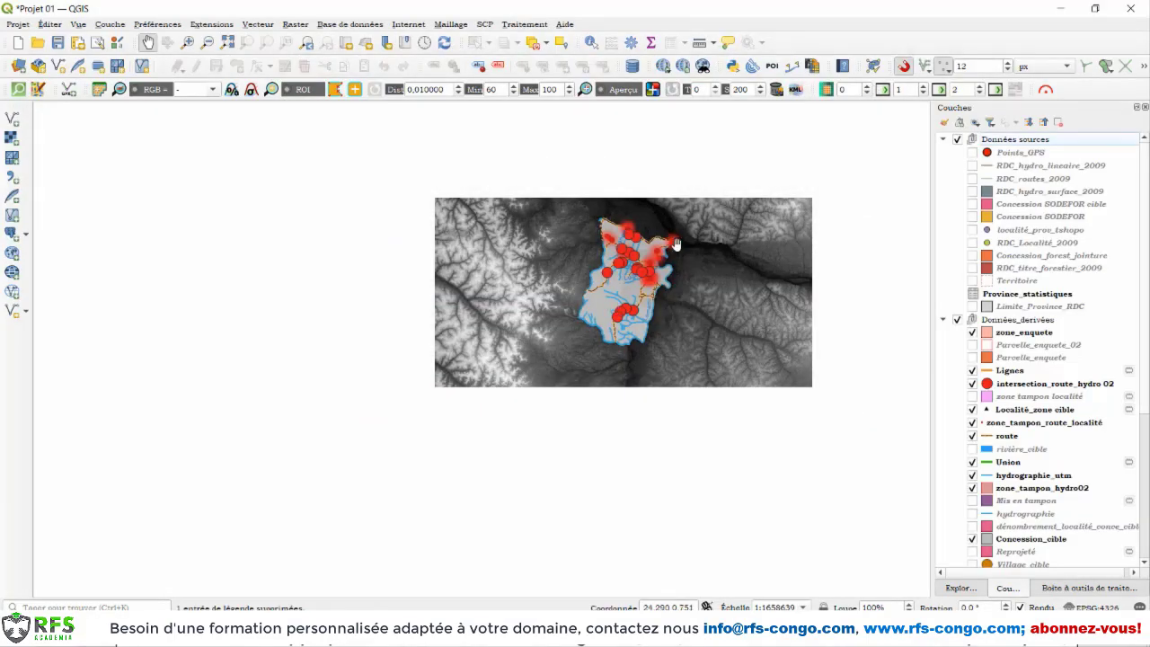
pyautogui.scroll(1, 675, 243)
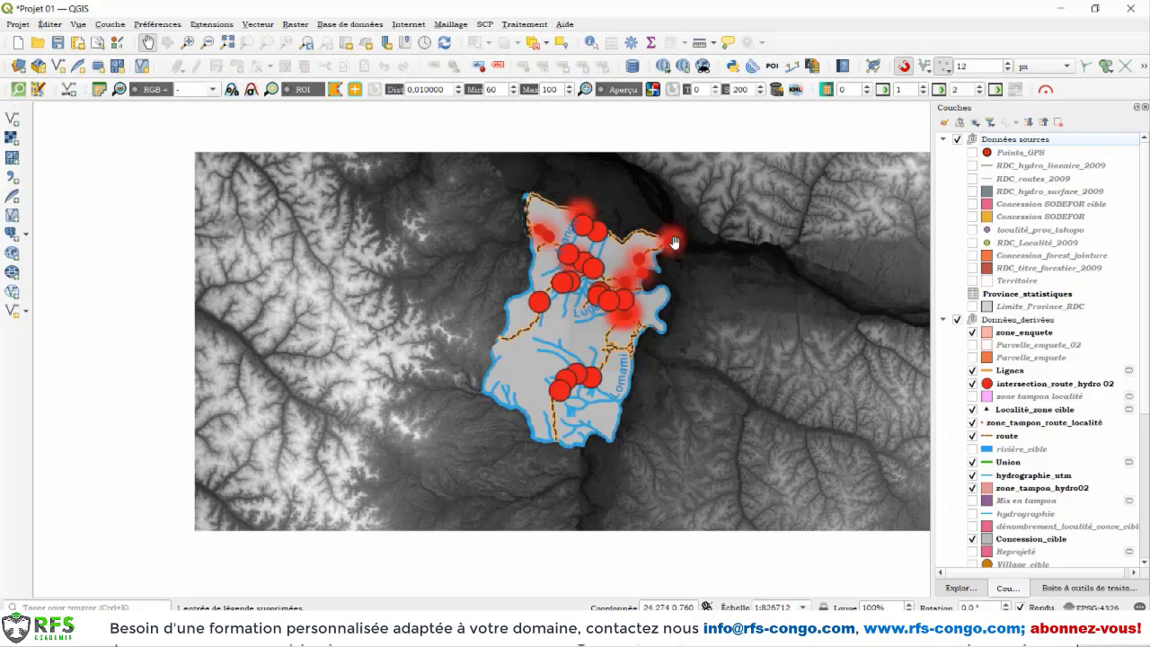
pyautogui.moveTo(583, 347); pyautogui.dragTo(495, 347)
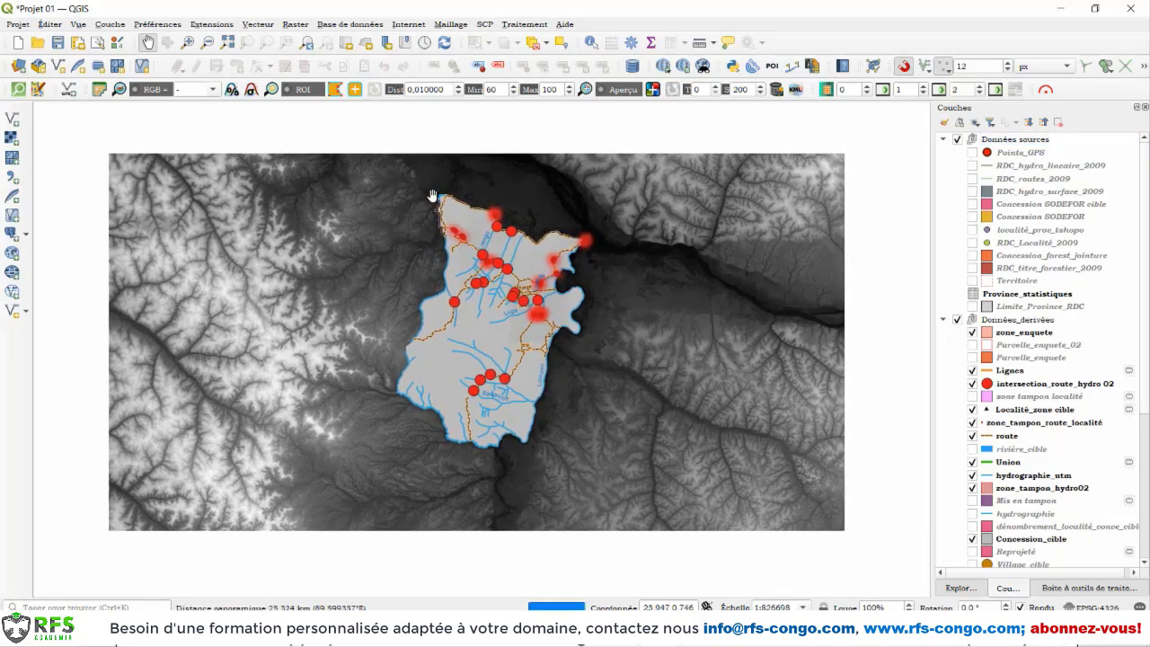
pyautogui.click(291, 25)
pyautogui.moveTo(321, 167)
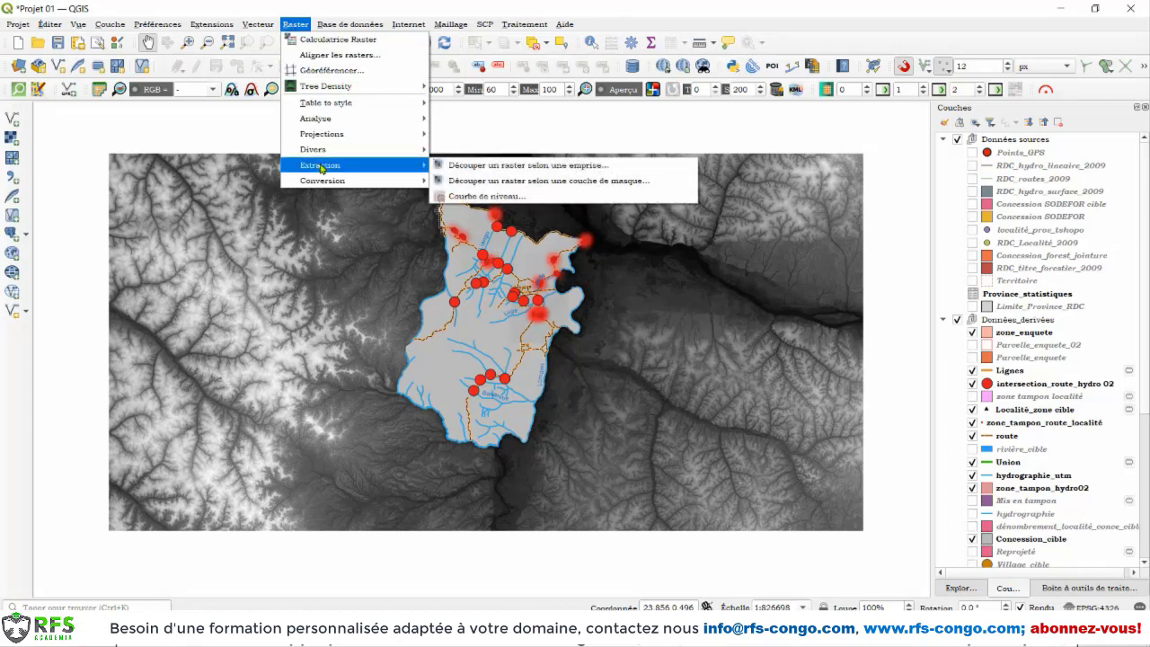
pyautogui.click(491, 169)
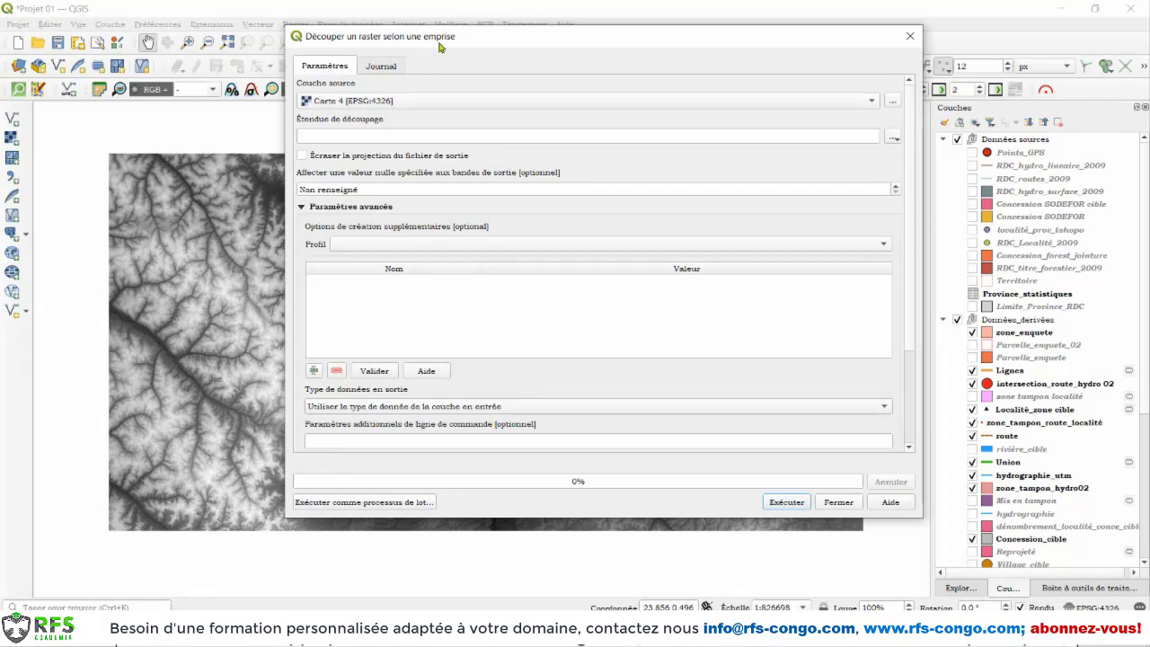
pyautogui.moveTo(440, 46); pyautogui.dragTo(373, 46)
pyautogui.click(359, 103)
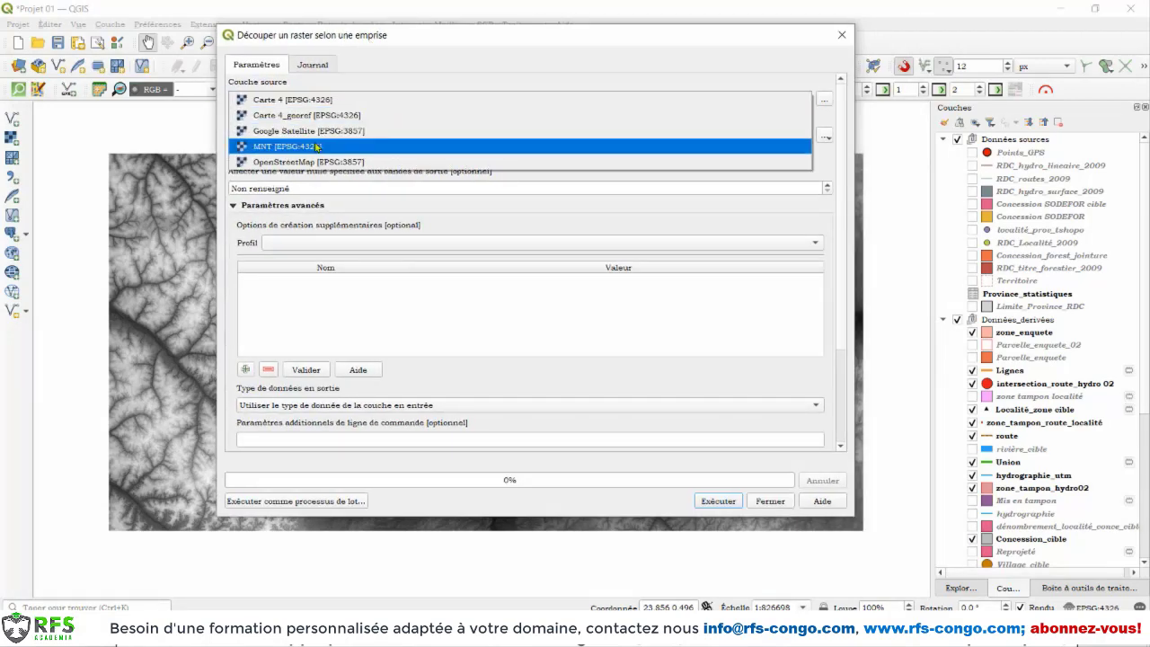
pyautogui.click(316, 146)
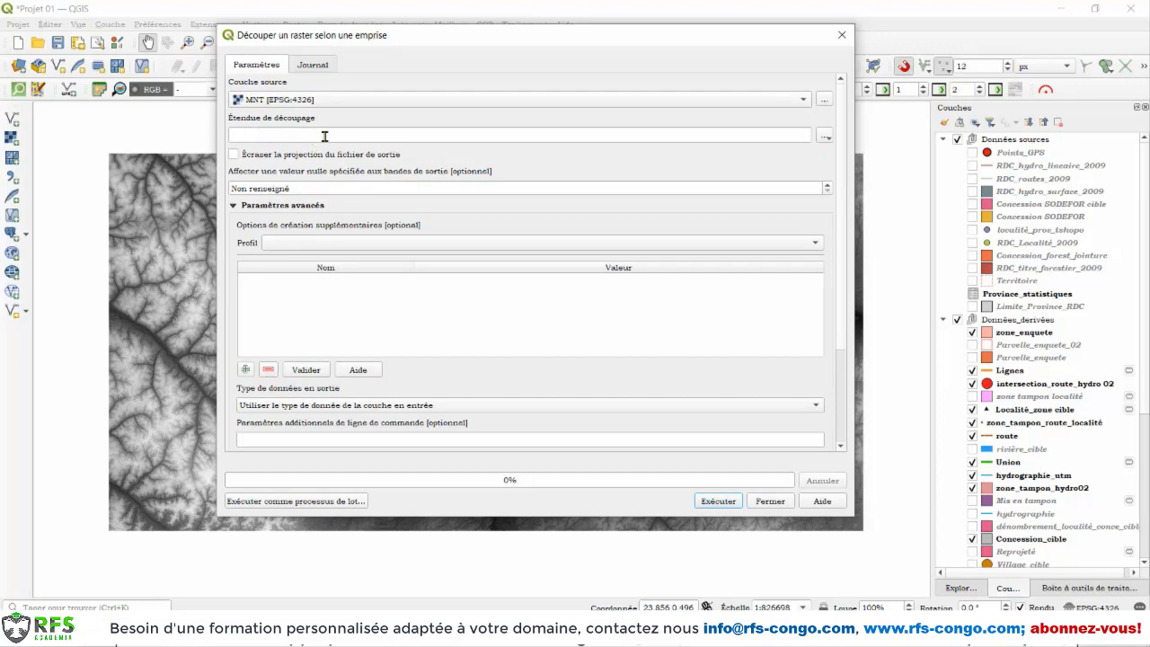
# - Draw the clipping extent on the canvas around the whole concession, about 23.76 to 24.30 in longitude and 0.18 to 0.94 in latitude
pyautogui.click(826, 137)
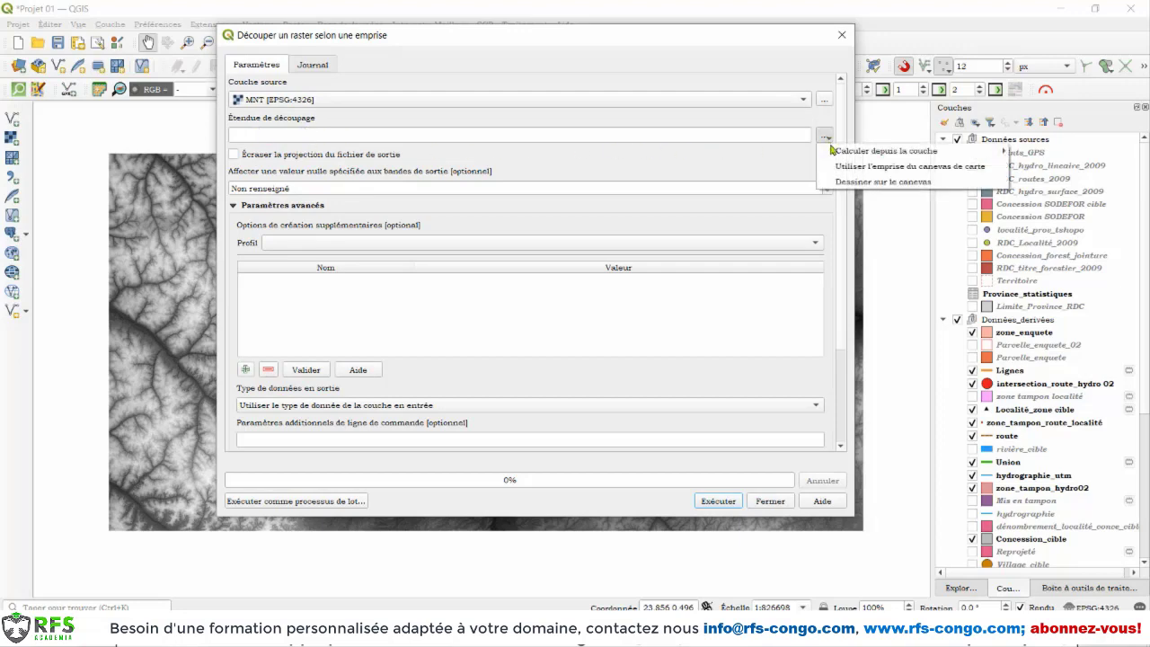
pyautogui.moveTo(868, 156)
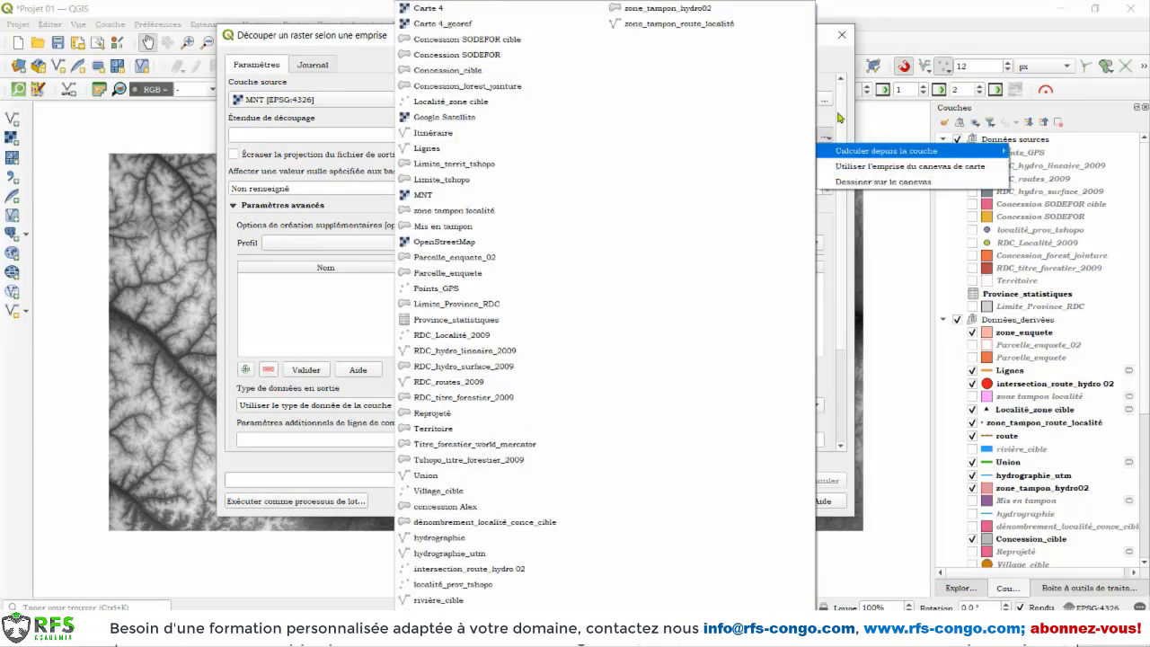
pyautogui.click(827, 119)
pyautogui.click(826, 139)
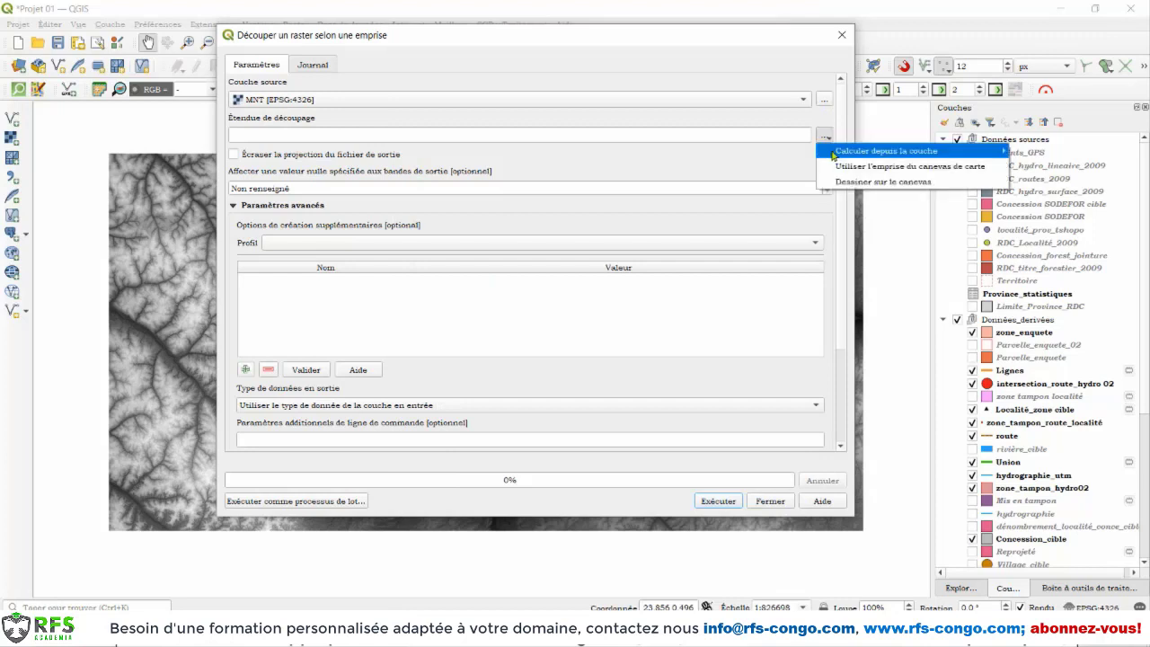
pyautogui.moveTo(857, 153)
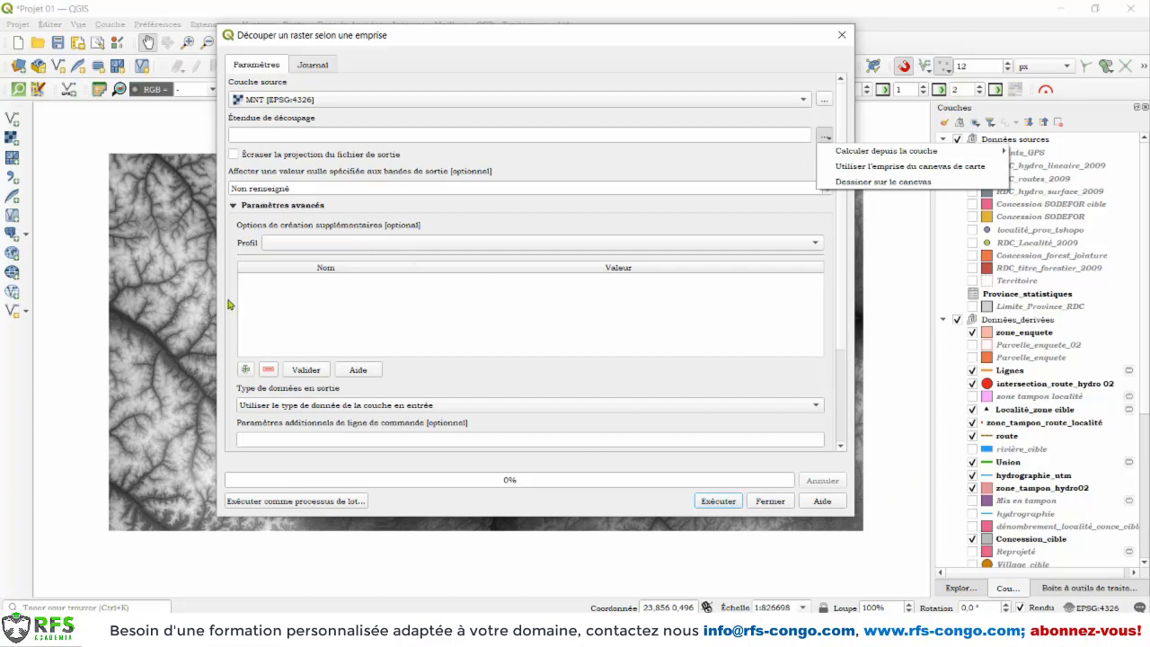
pyautogui.click(877, 186)
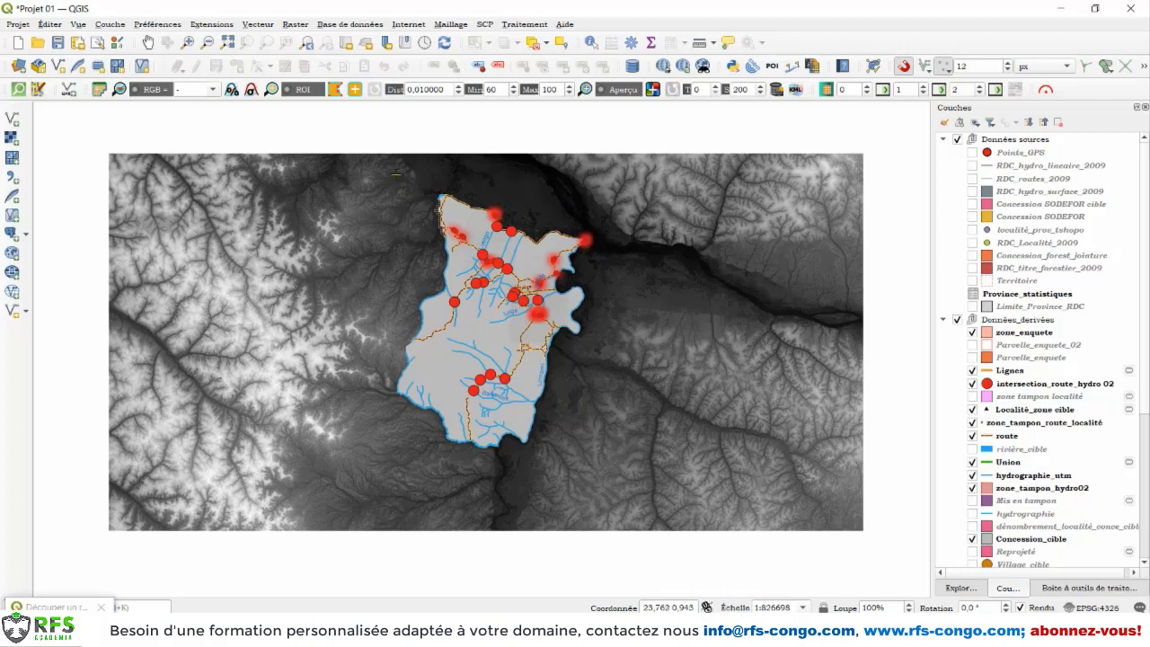
pyautogui.moveTo(396, 175); pyautogui.dragTo(597, 462)
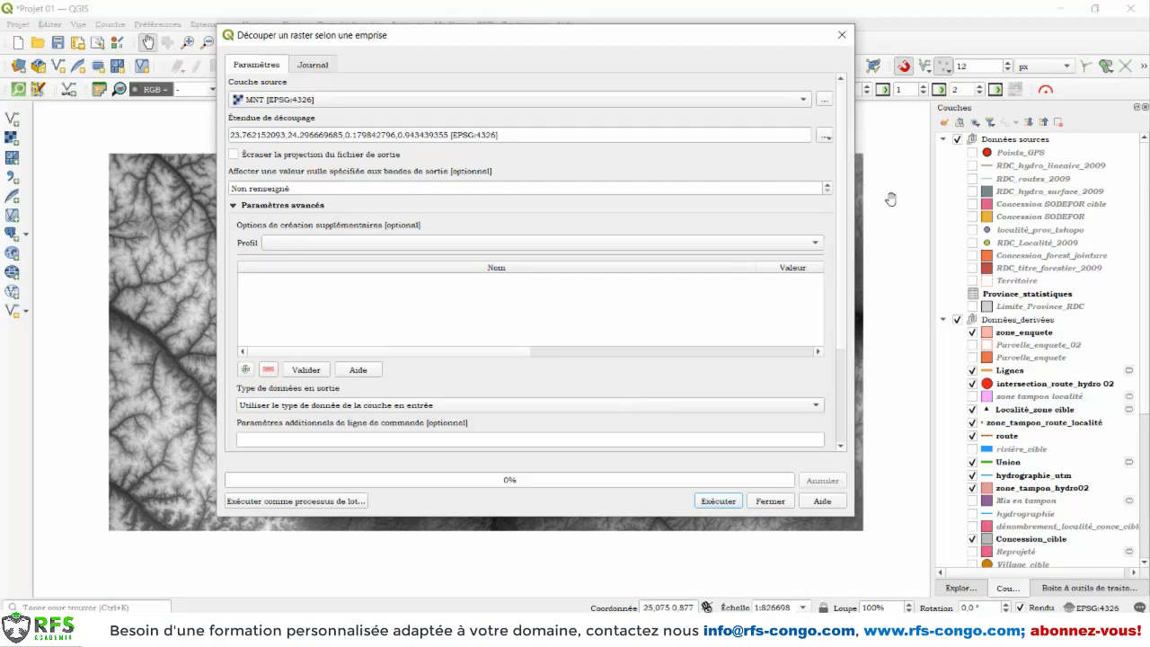
# - Set the output data type of the clip to Int16
pyautogui.scroll(-3, 845, 189)
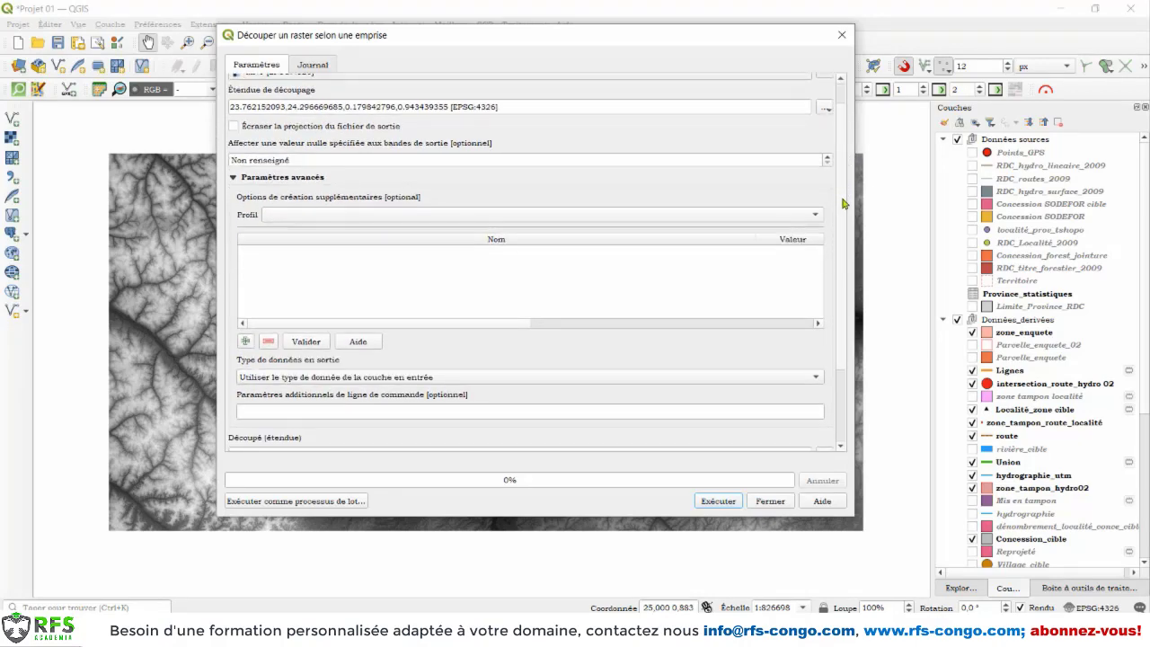
pyautogui.scroll(-5, 845, 223)
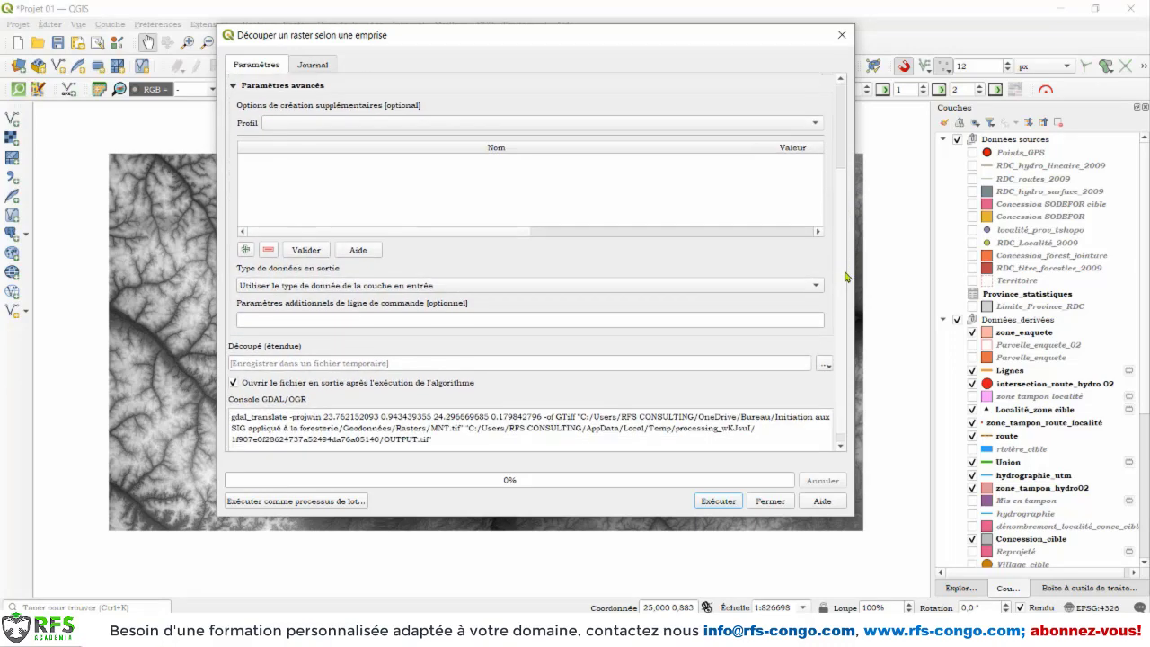
pyautogui.click(289, 282)
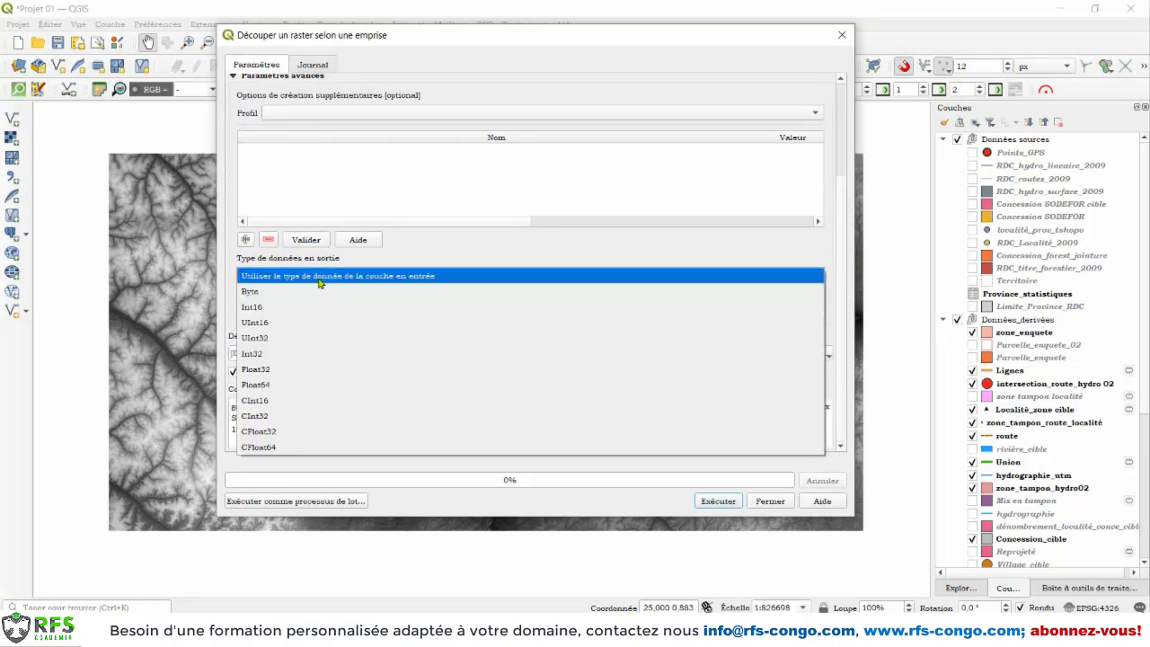
pyautogui.click(280, 308)
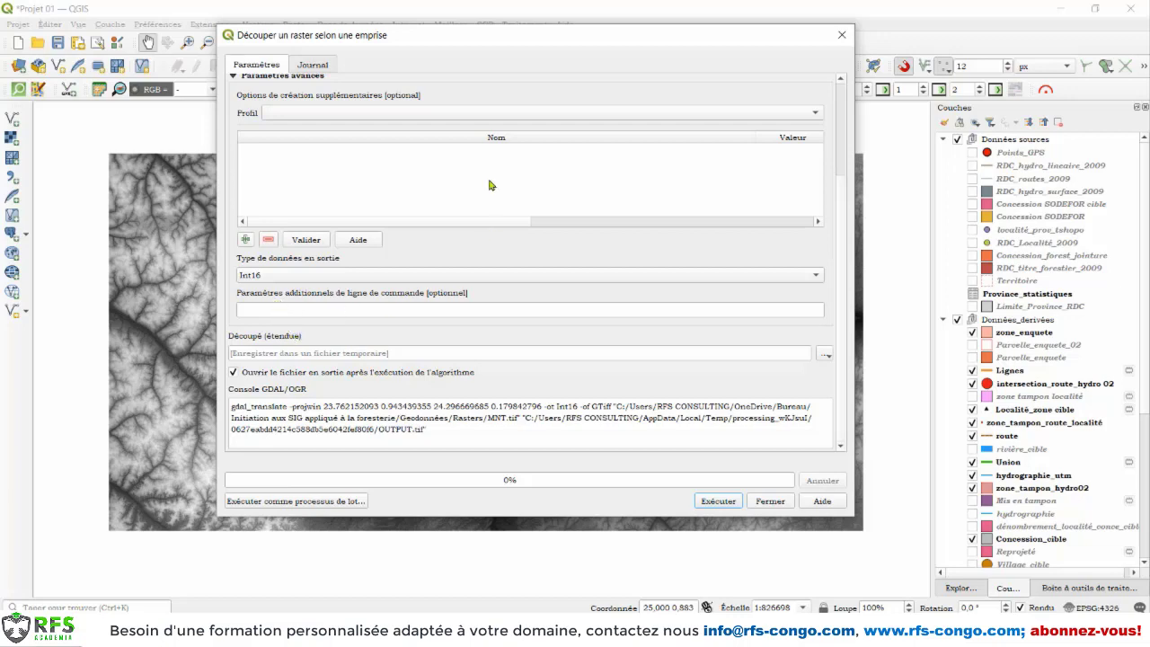
# - Save the clipped output as MNT_Zone cible.tif in the Geodonnées/Rasters folder, run the clip and close the tool
pyautogui.moveTo(433, 40); pyautogui.dragTo(491, 39)
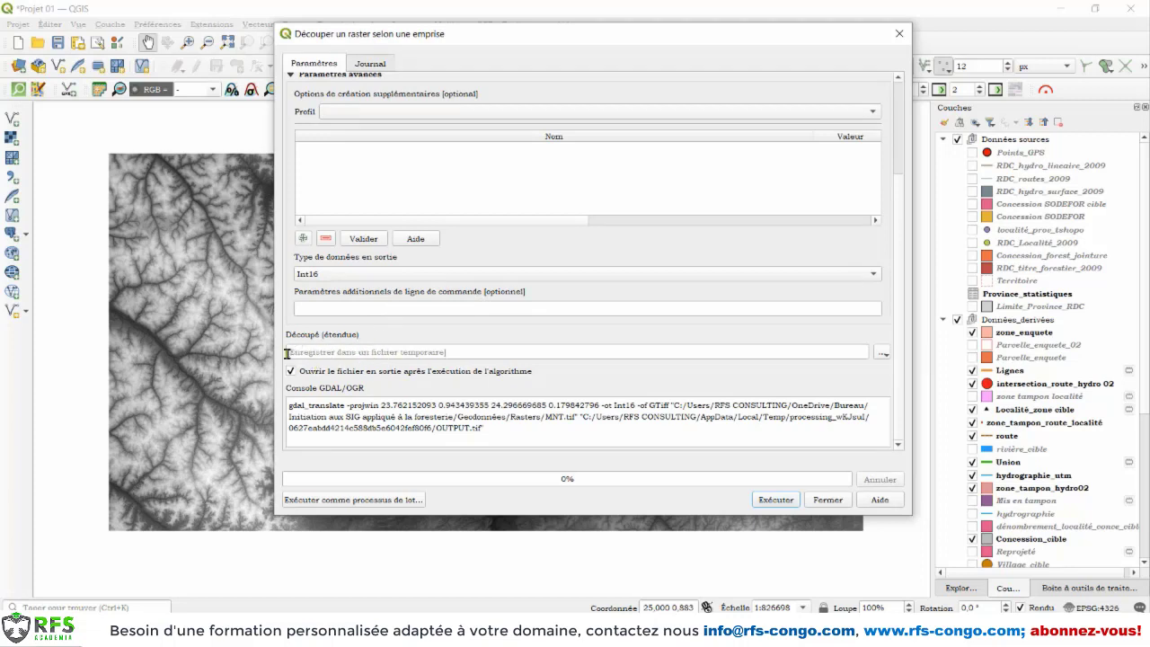
pyautogui.click(884, 353)
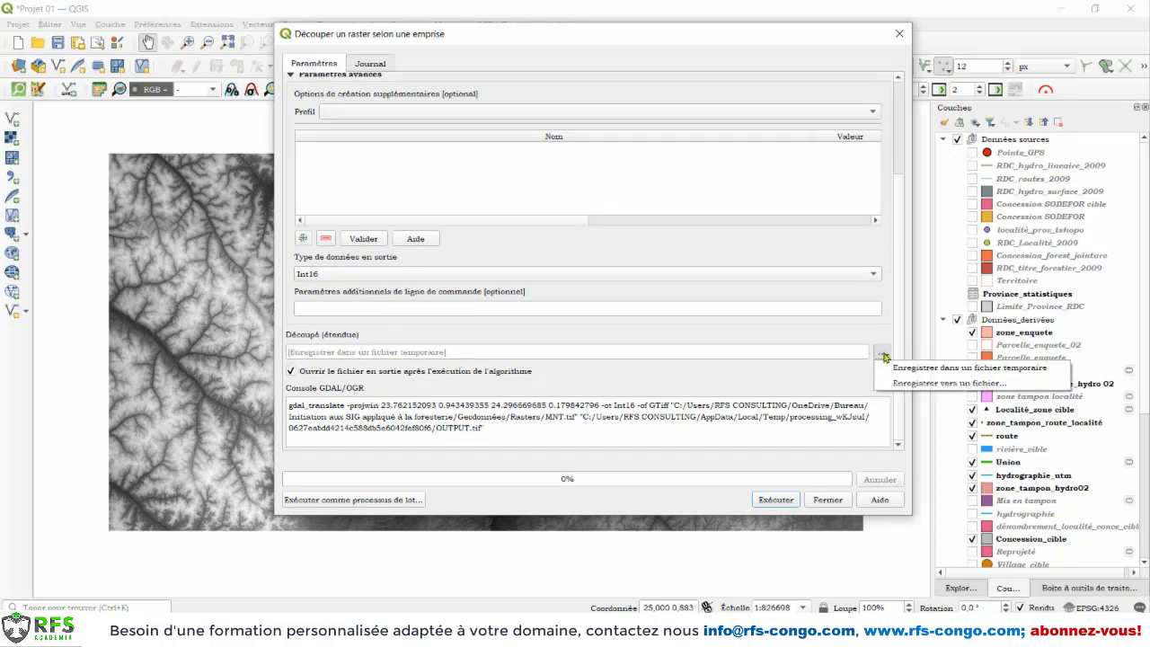
pyautogui.click(921, 388)
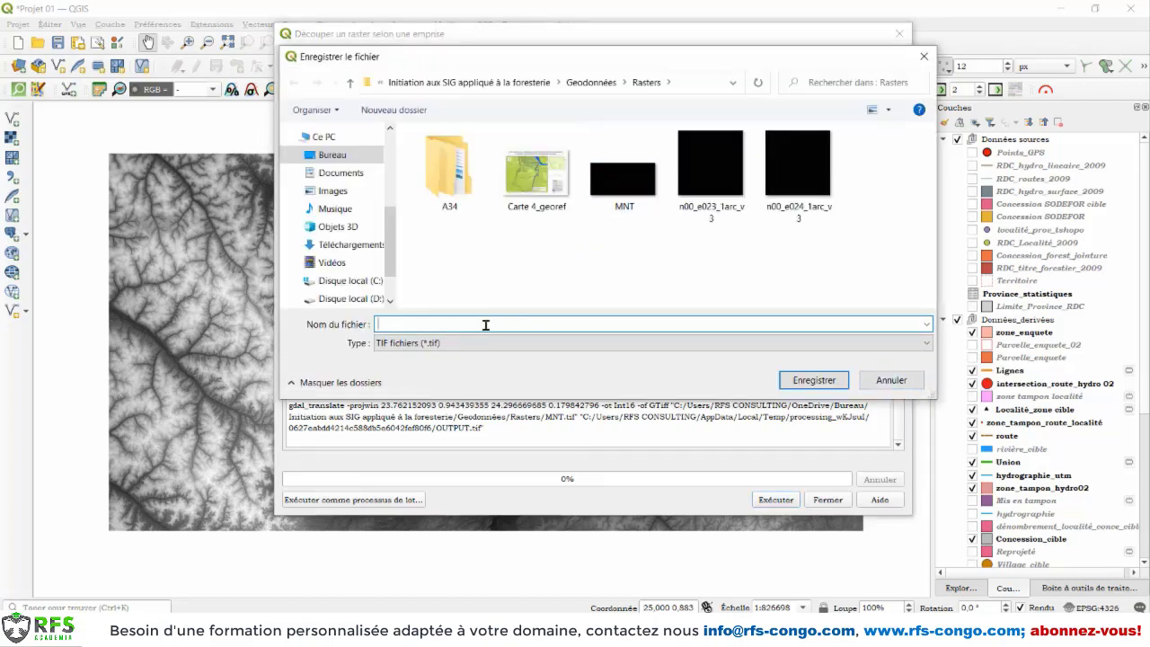
pyautogui.write('MN')
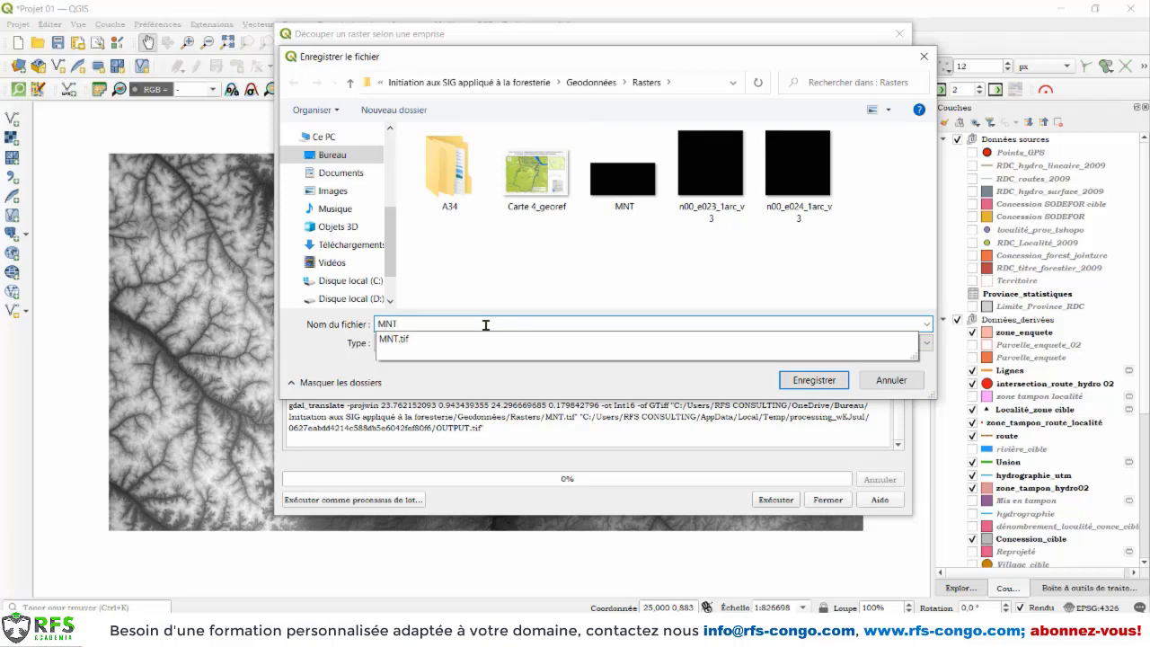
pyautogui.write('T')
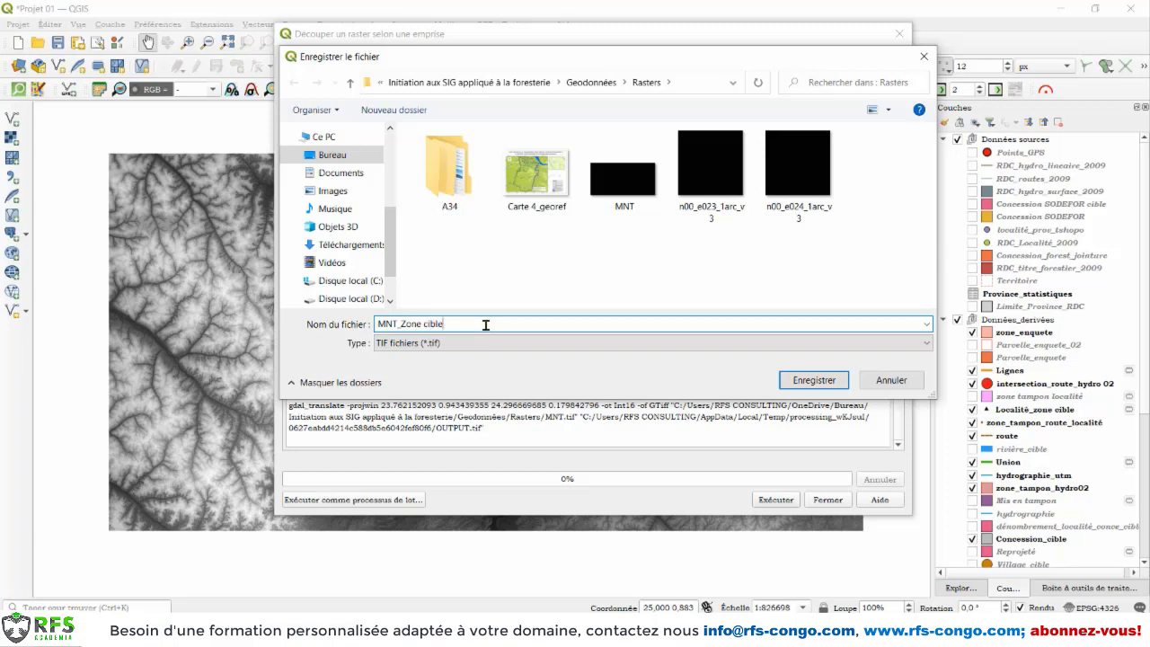
pyautogui.click(809, 380)
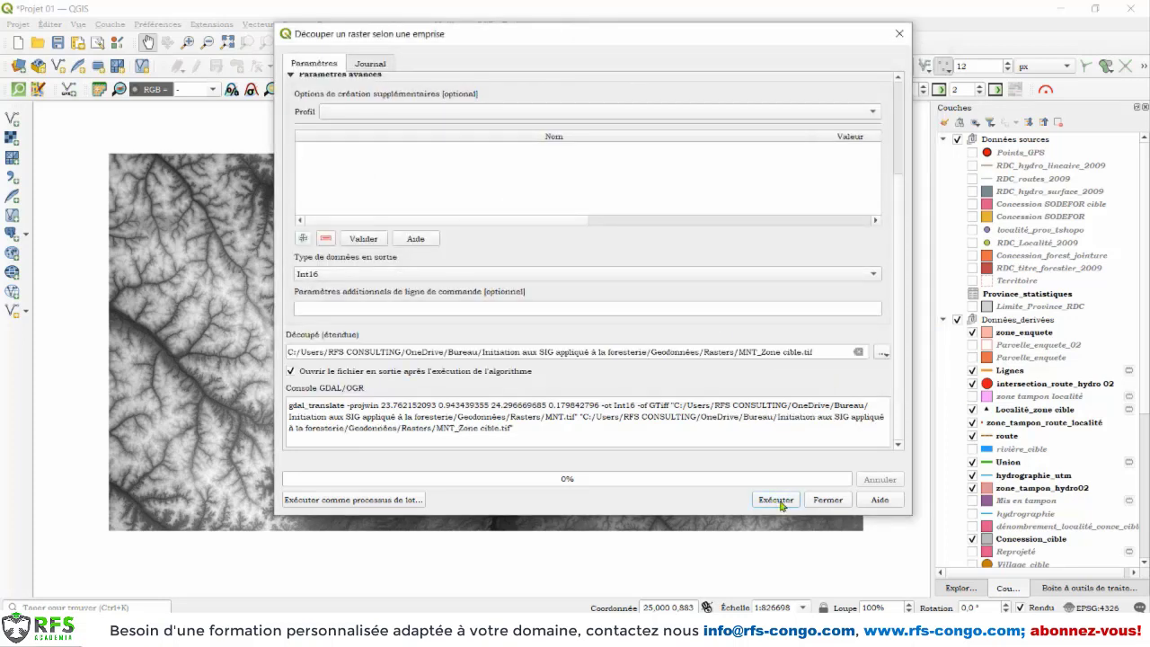
pyautogui.click(776, 501)
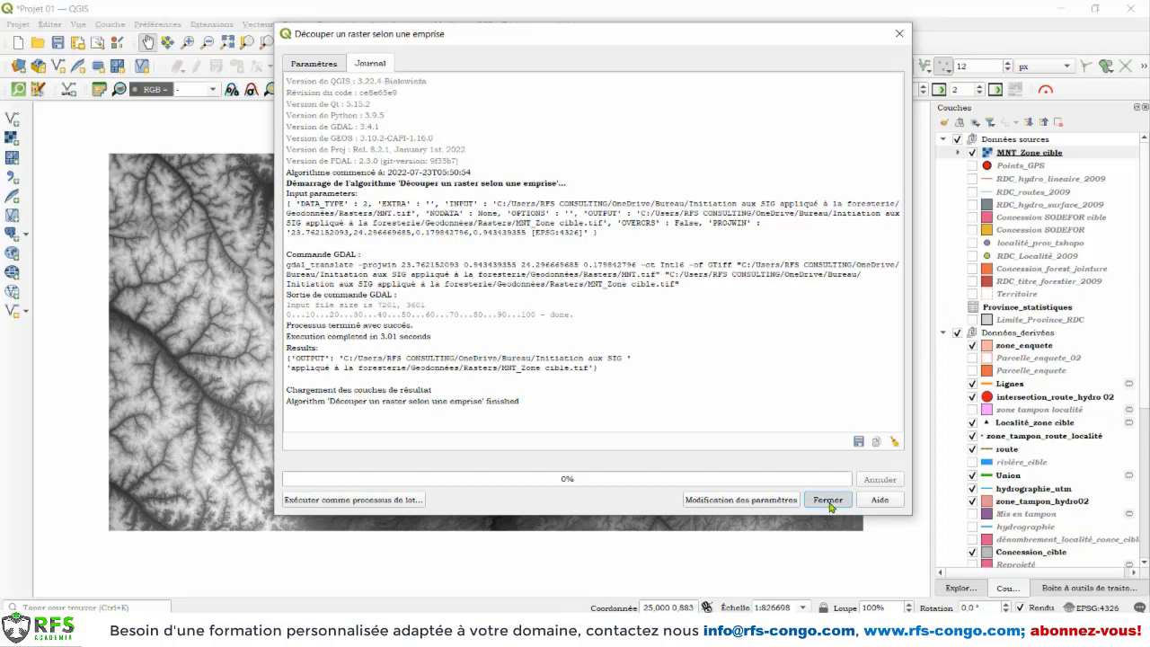
pyautogui.click(829, 501)
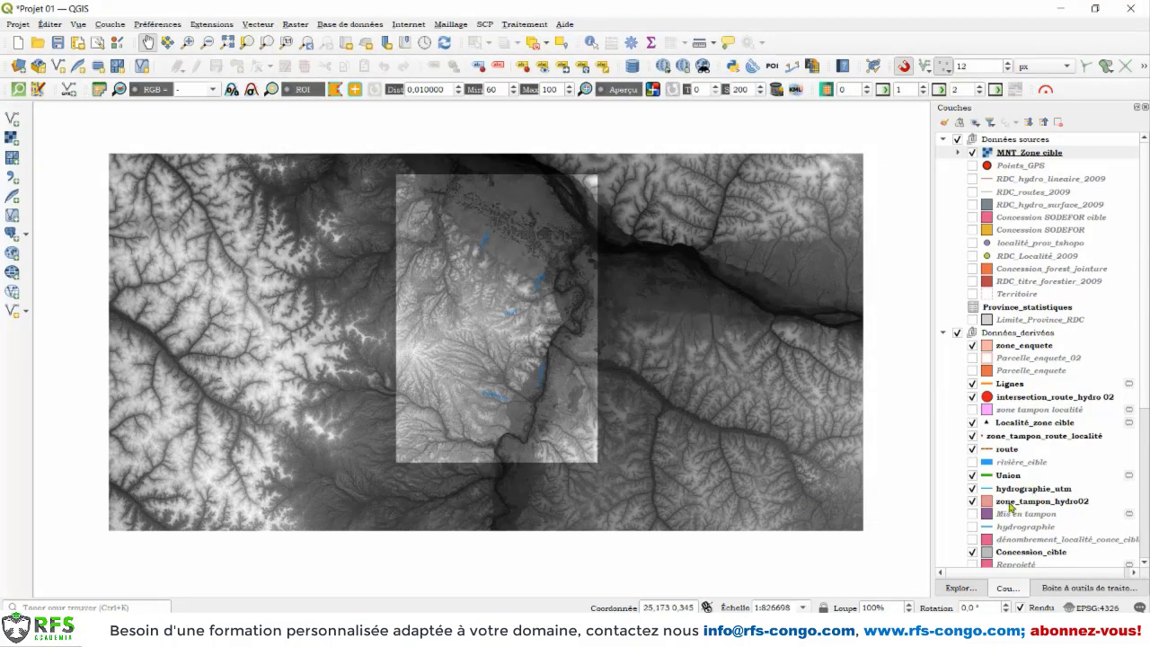
# - Hide the full MNT layer so only the clipped raster shows
pyautogui.scroll(-5, 1010, 508)
pyautogui.scroll(-1, 987, 478)
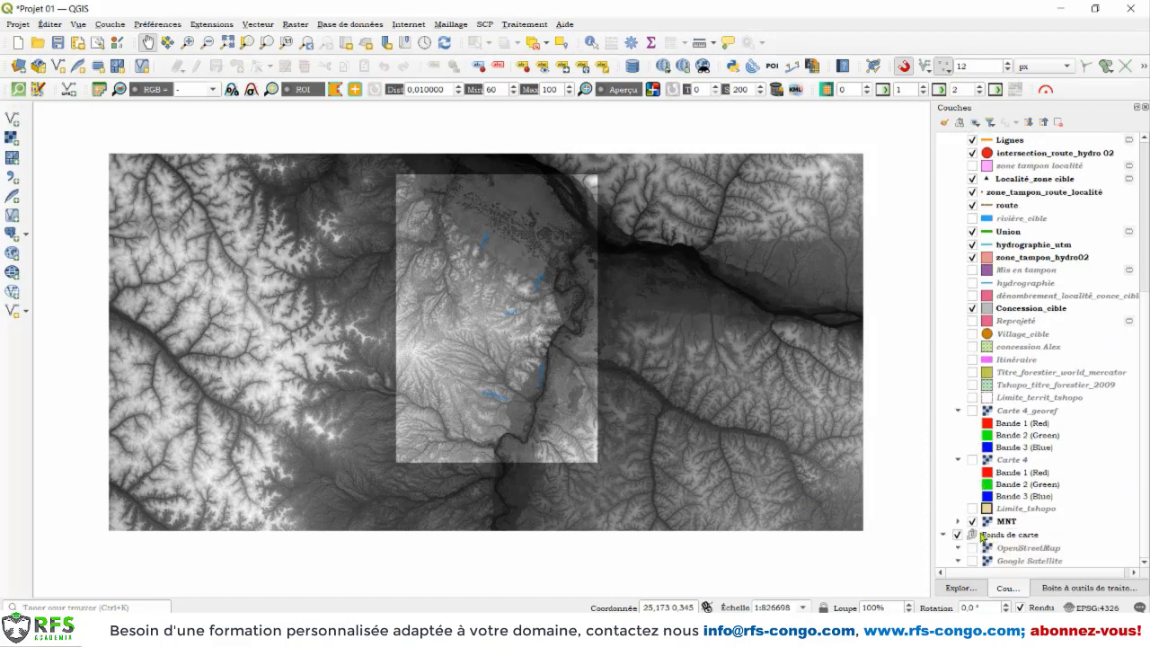
pyautogui.click(972, 521)
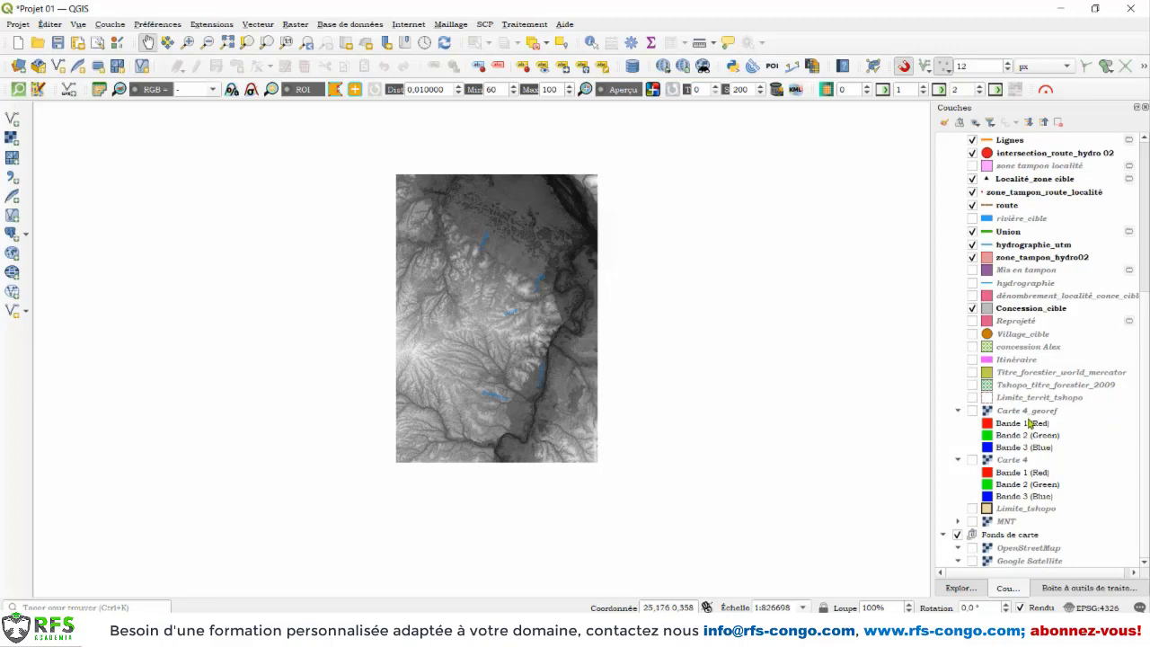
# - Move the MNT_Zone cible layer into the Fonds de carte group, beneath the vector layers
pyautogui.scroll(2, 1030, 422)
pyautogui.scroll(5, 1030, 423)
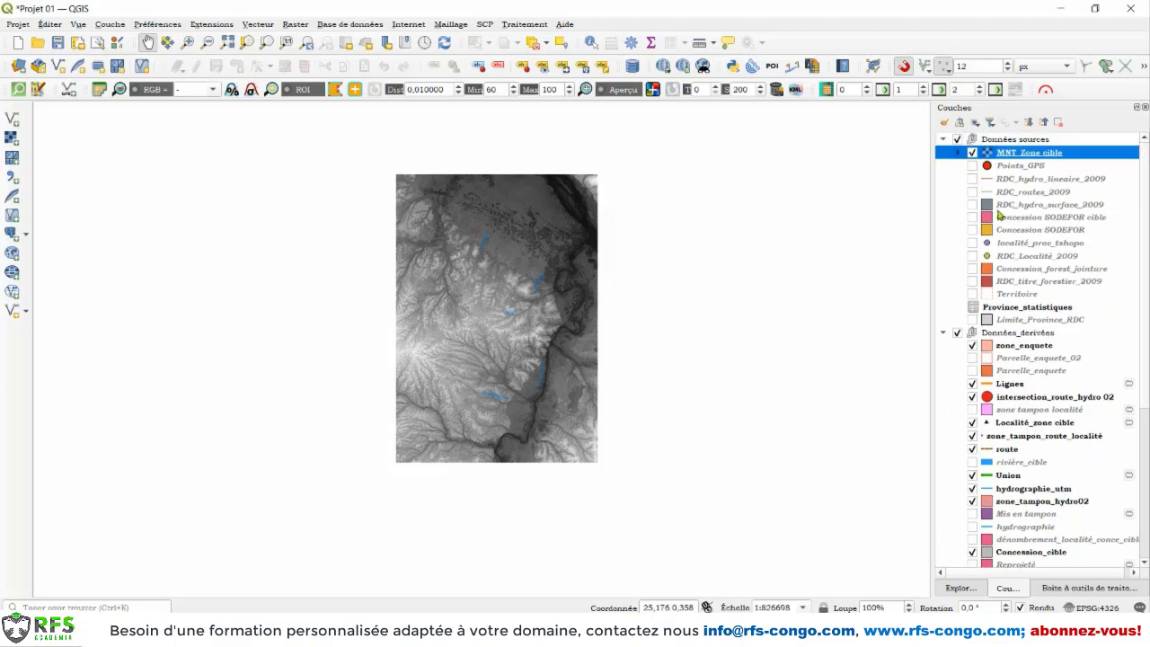
pyautogui.moveTo(1019, 156)
pyautogui.mouseDown()
pyautogui.moveTo(1024, 591)
pyautogui.moveTo(1023, 565)
pyautogui.moveTo(1051, 517)
pyautogui.moveTo(1050, 541)
pyautogui.mouseUp()
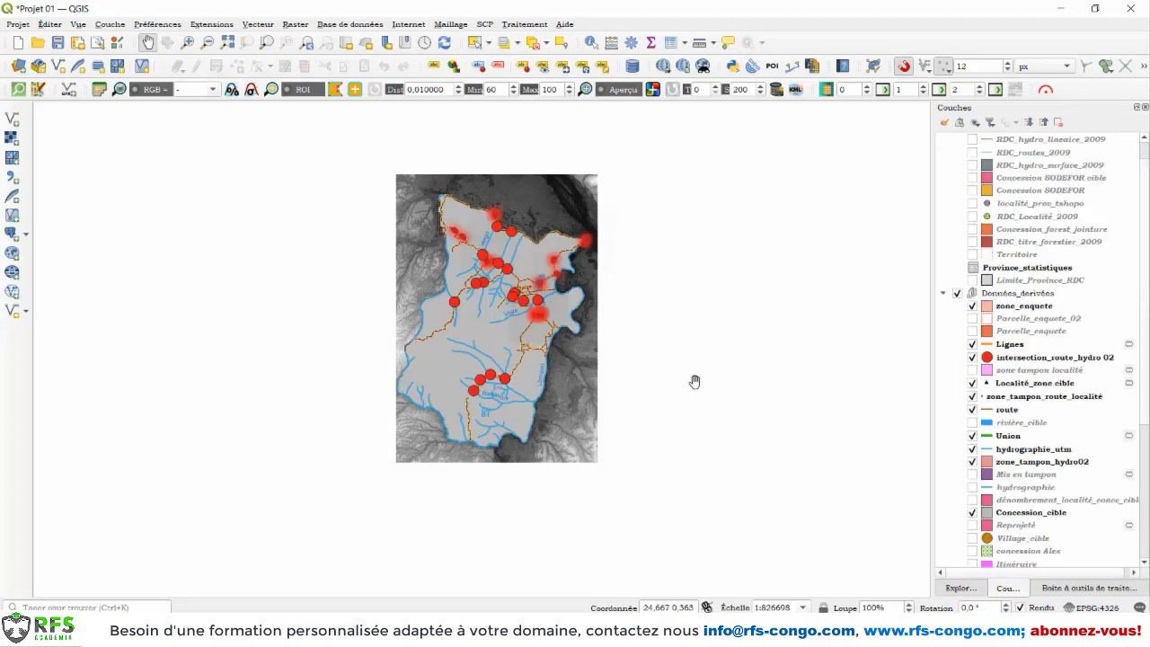
# - Collapse and hide the Données sources and Données_derivées groups to view the clipped elevation raster on its own
pyautogui.click(944, 294)
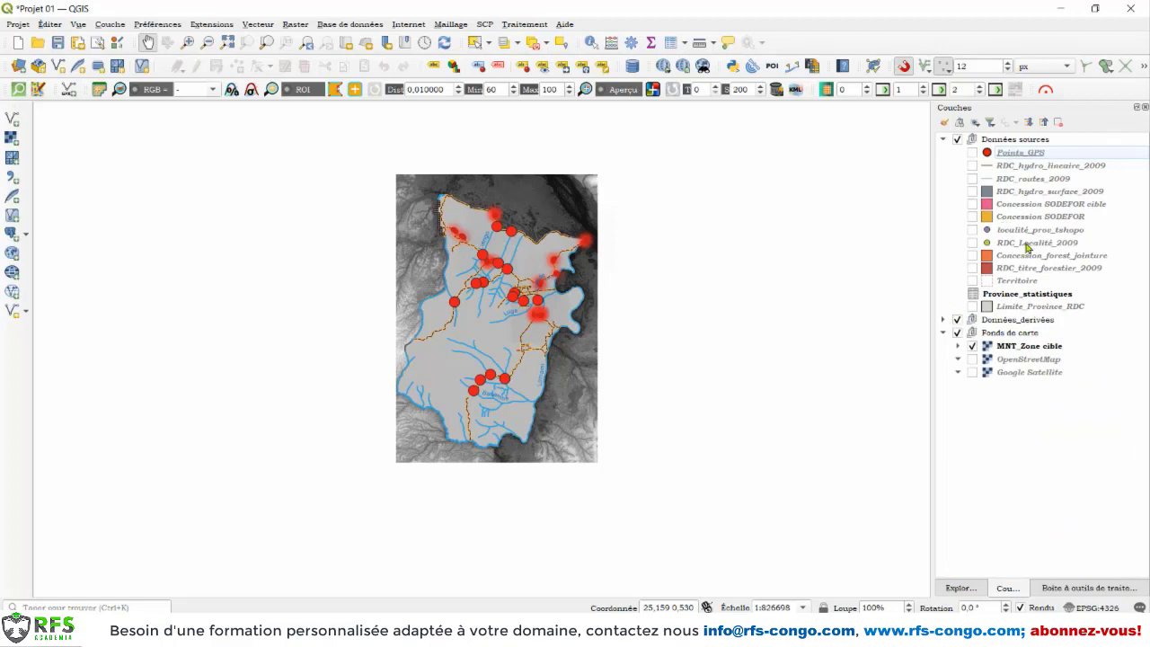
pyautogui.click(944, 139)
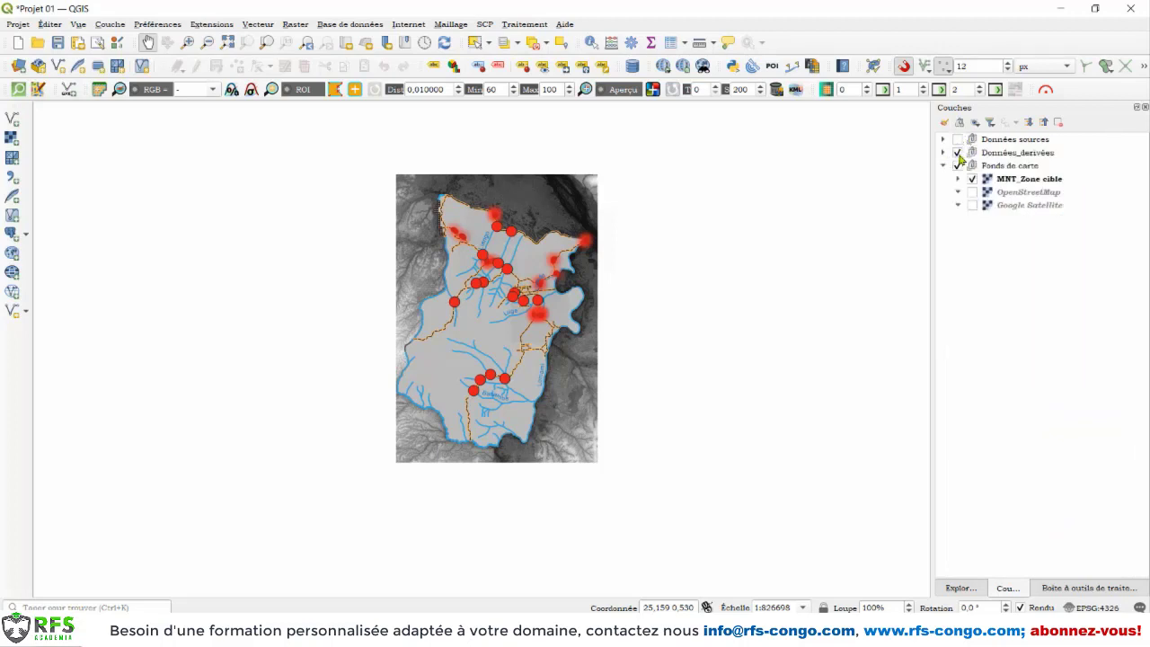
pyautogui.click(958, 153)
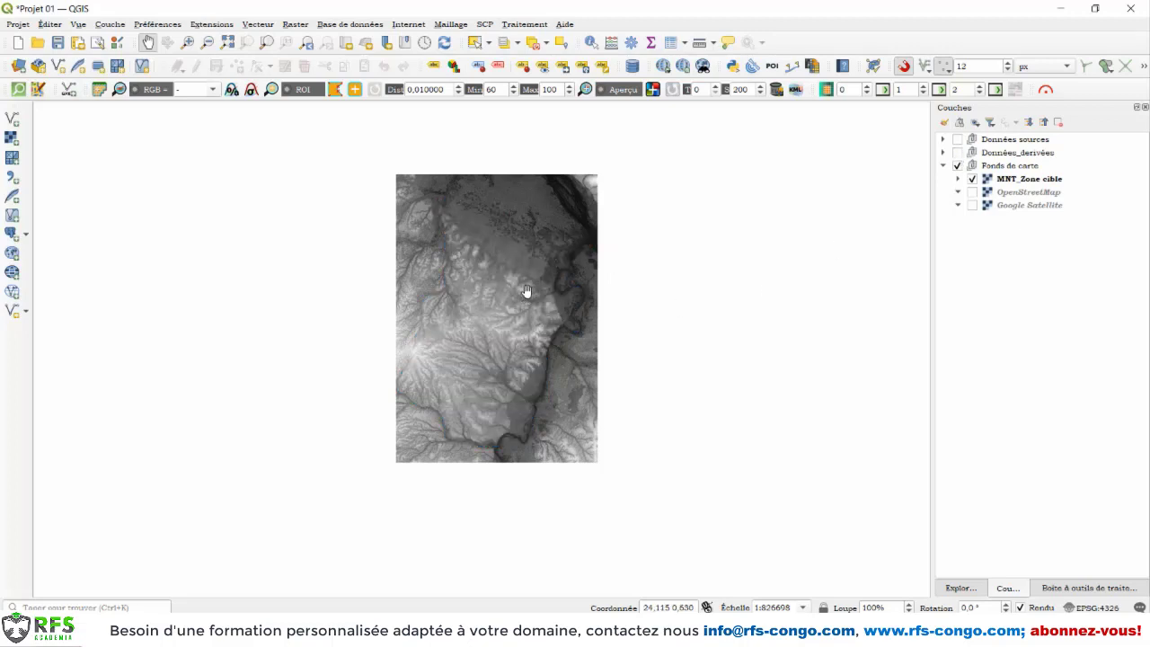
pyautogui.click(187, 42)
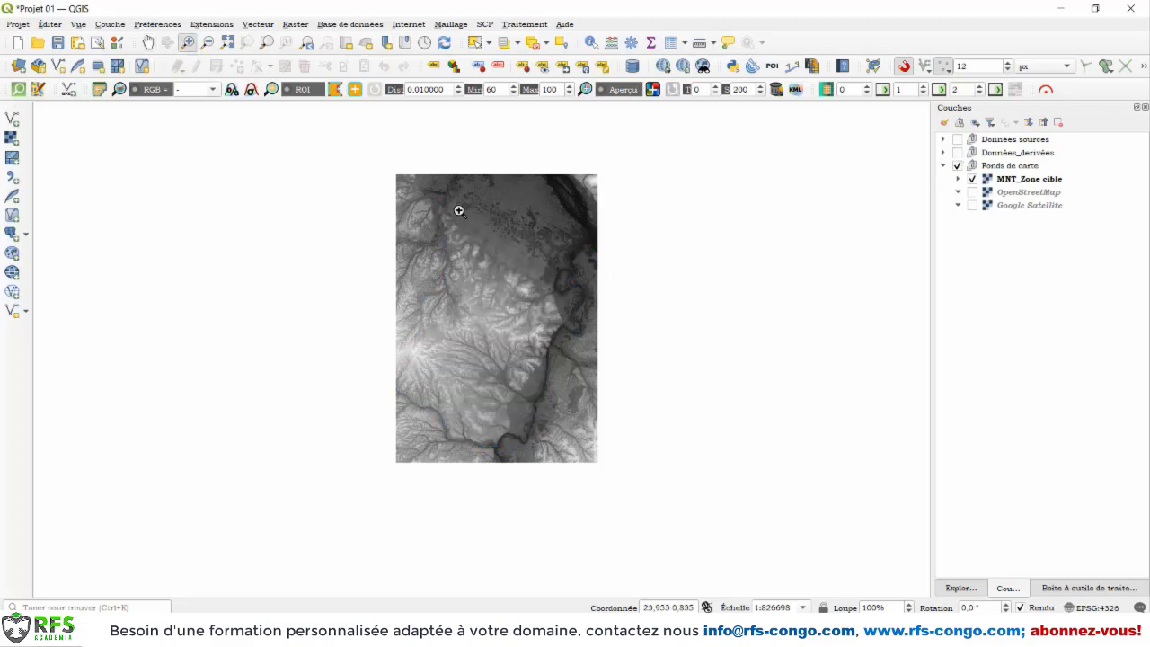
pyautogui.moveTo(382, 171); pyautogui.dragTo(607, 469)
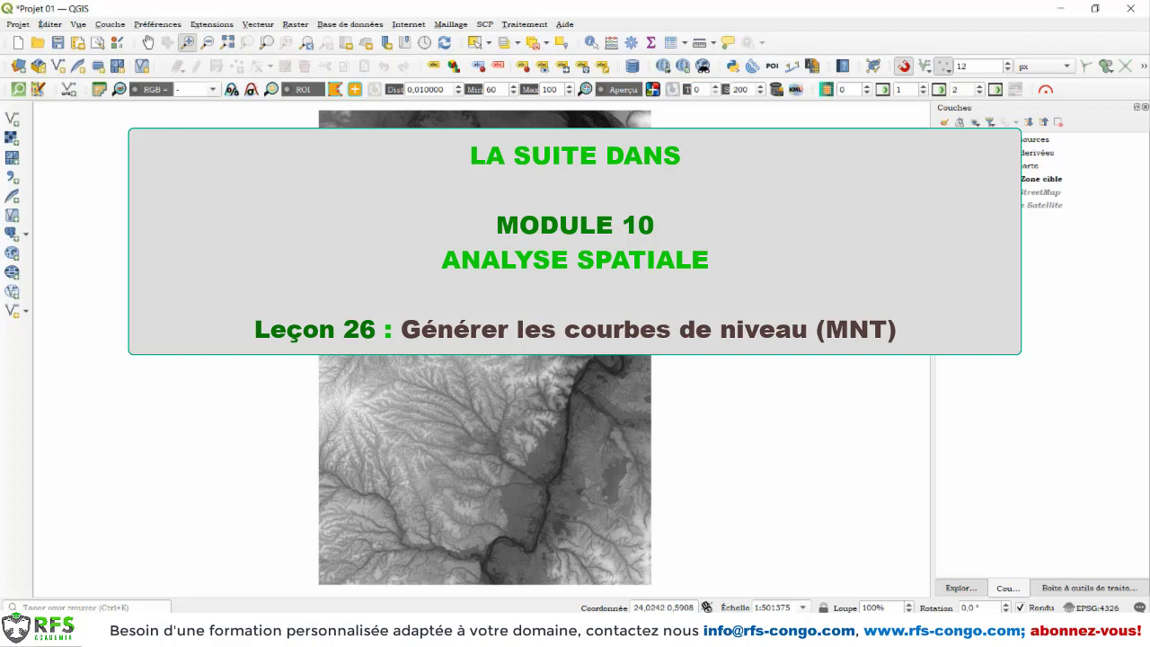
pyautogui.click(295, 25)
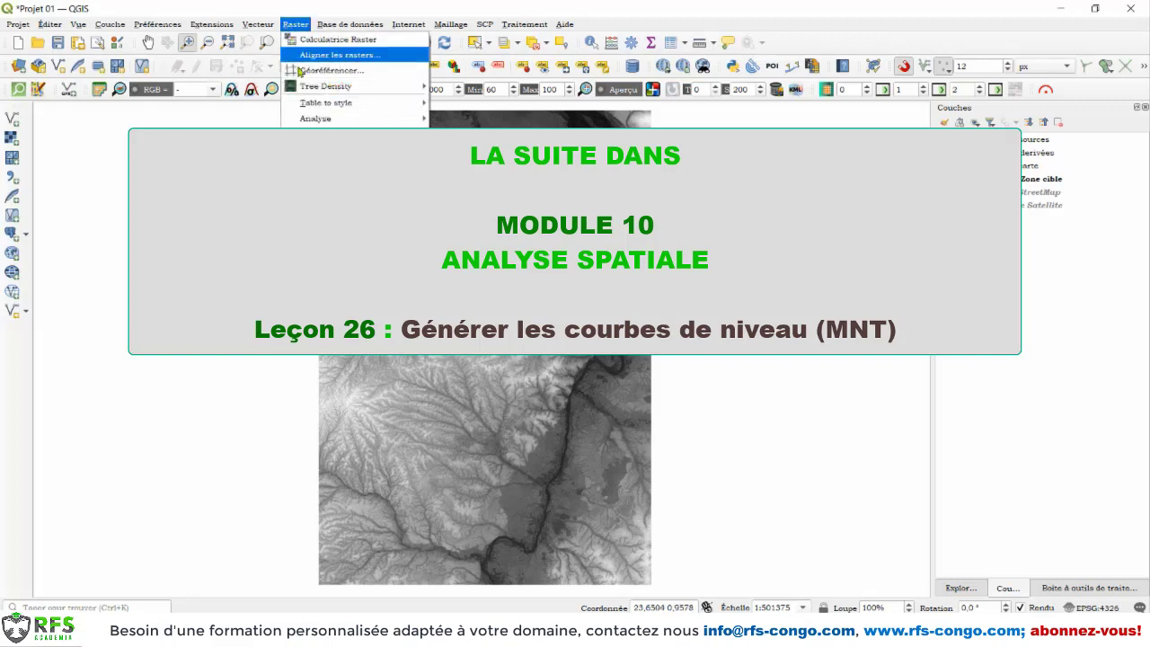